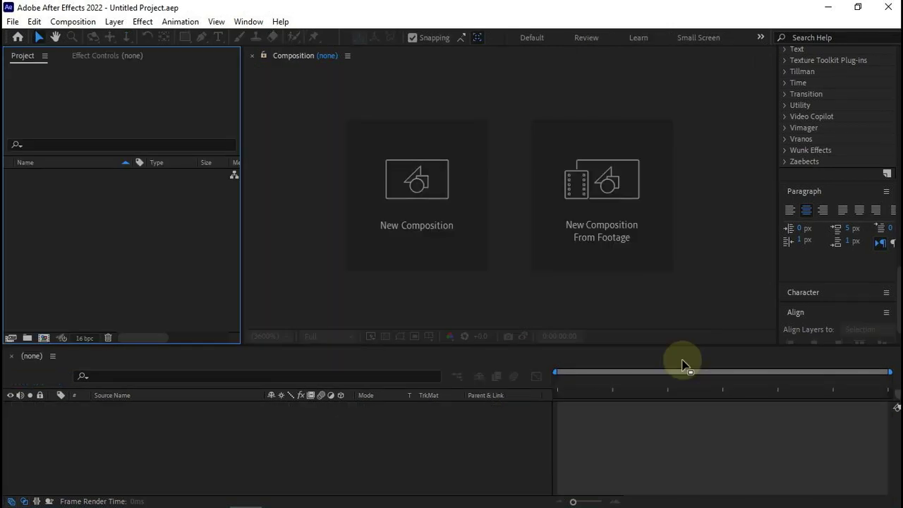
Make a new HDTV 1080 29.97 fps, 15-second composition called 'main comp'
left_click(424, 206)
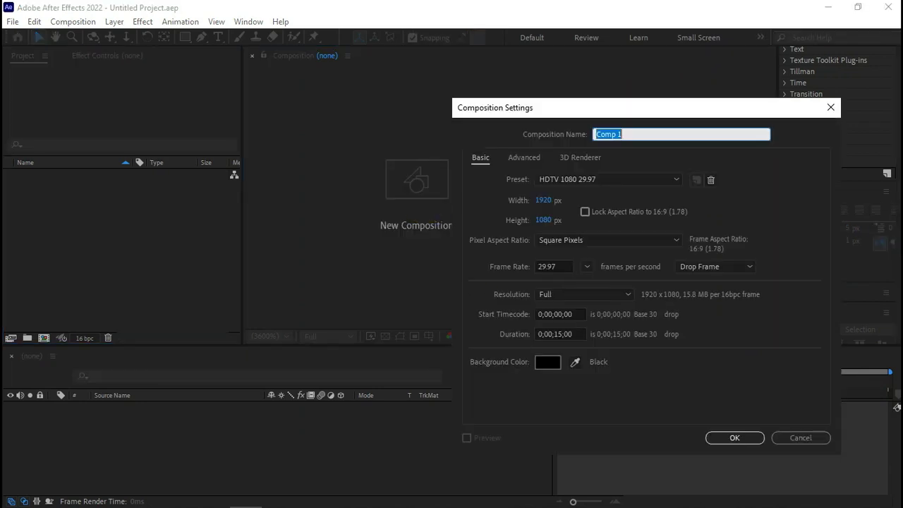
type("main comp")
left_click(718, 438)
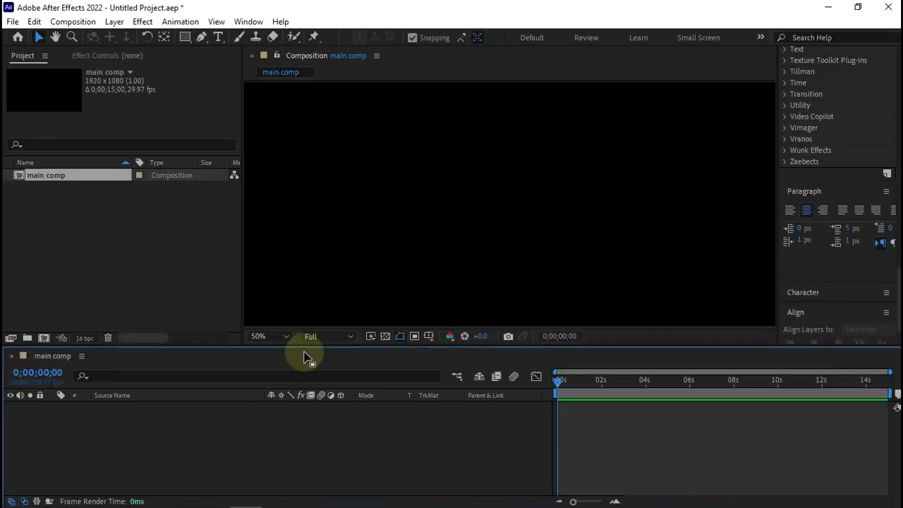
Add a two-node Camera 1 with the 35mm preset, dismissing the 2D layer warning
left_click_drag(307, 349, 306, 381)
right_click(235, 455)
mouse_move(327, 296)
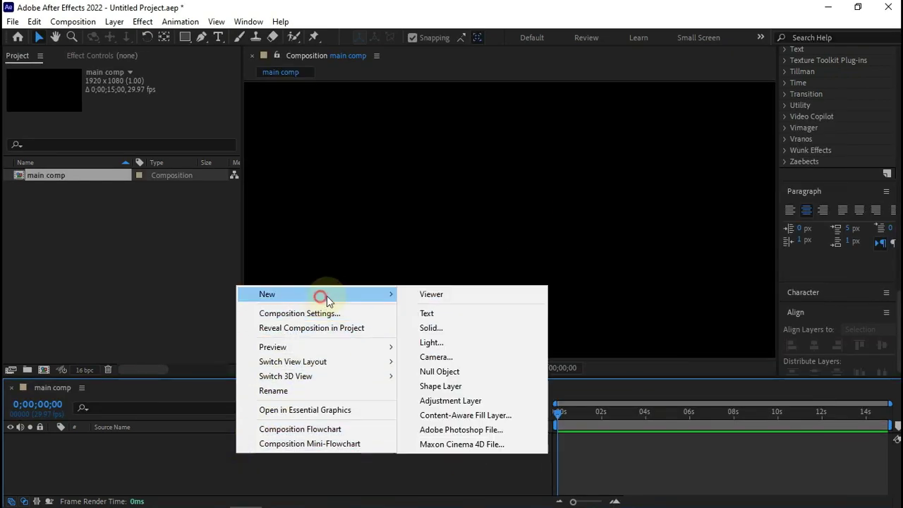
left_click(450, 358)
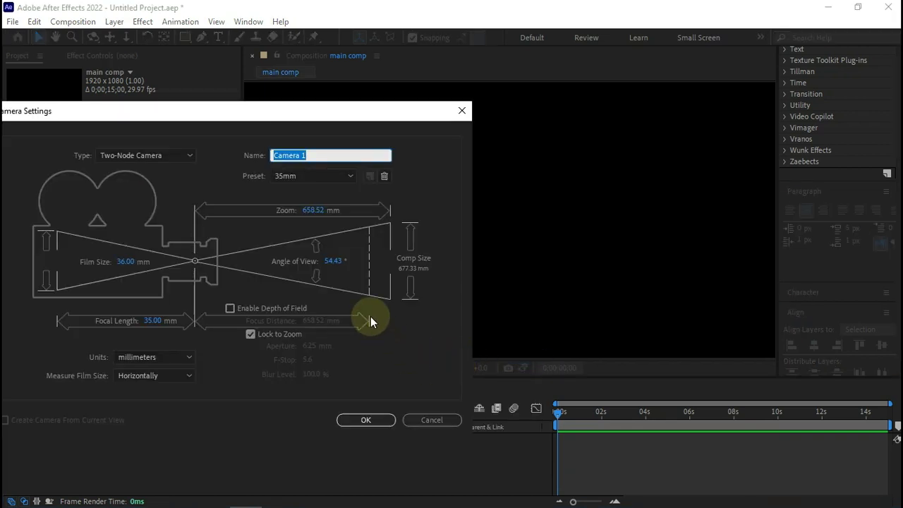
left_click(365, 425)
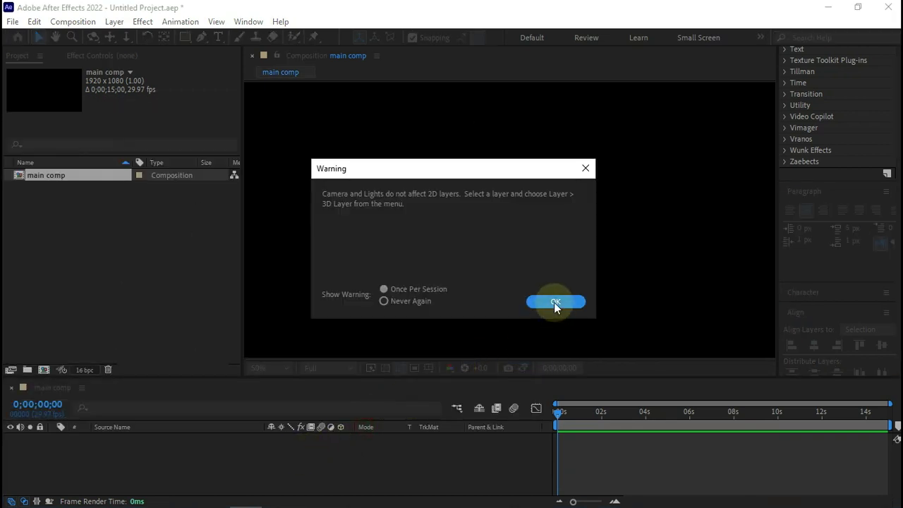
left_click(555, 304)
Add a Null Object layer, then delete the unwanted null
right_click(365, 467)
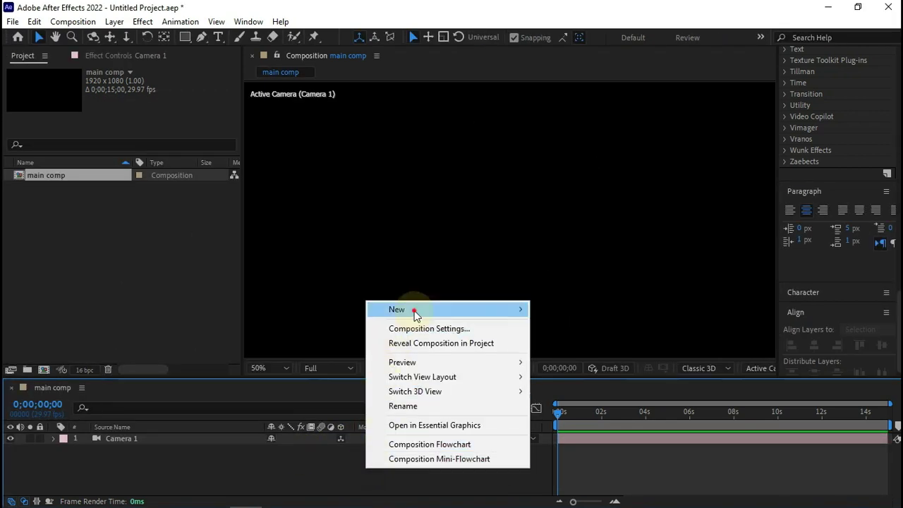
mouse_move(415, 310)
left_click(592, 390)
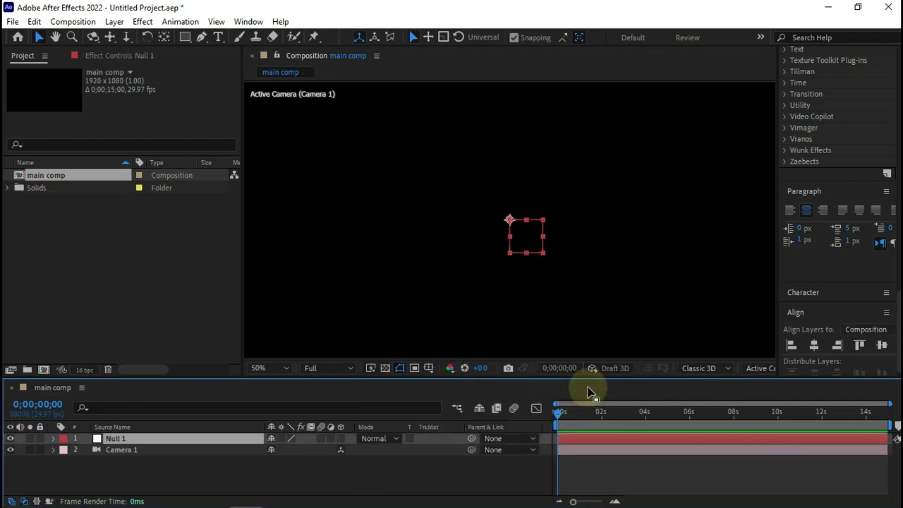
key("Delete")
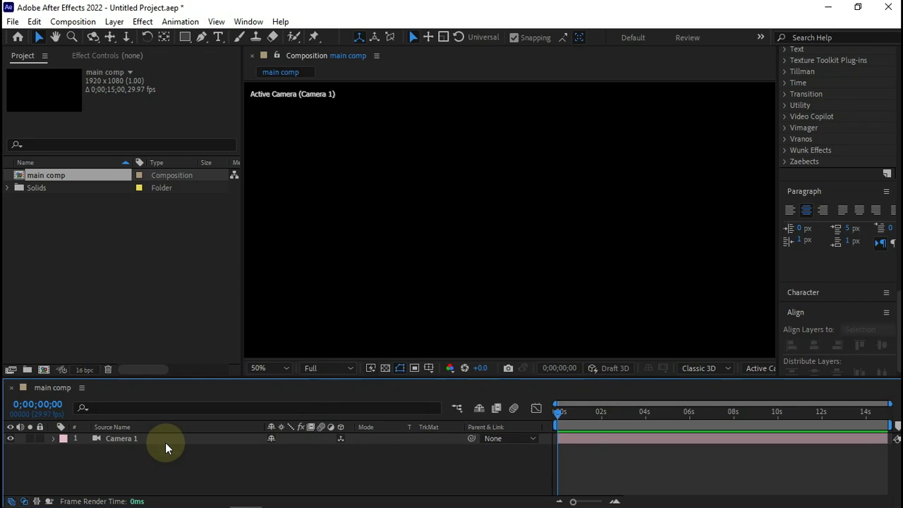
Create Null 2 as an orbit null for Camera 1 and fit the composition in the viewer
right_click(141, 442)
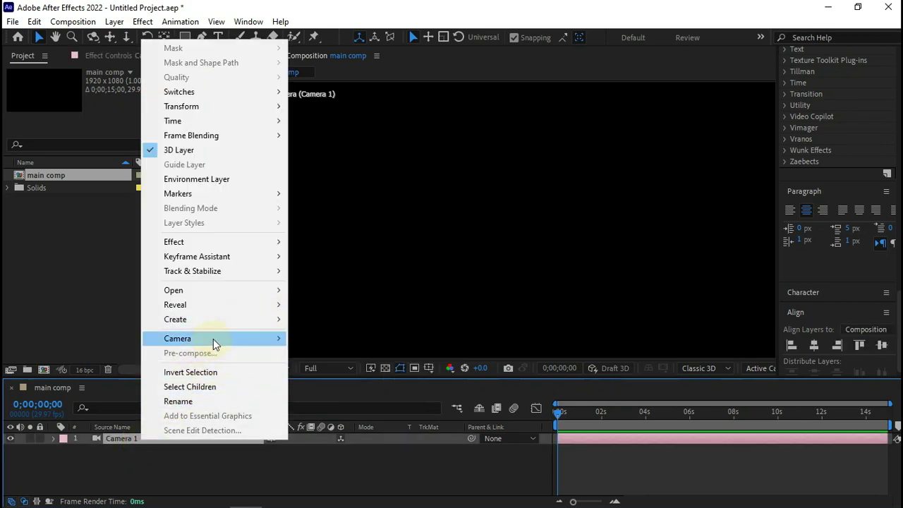
mouse_move(215, 341)
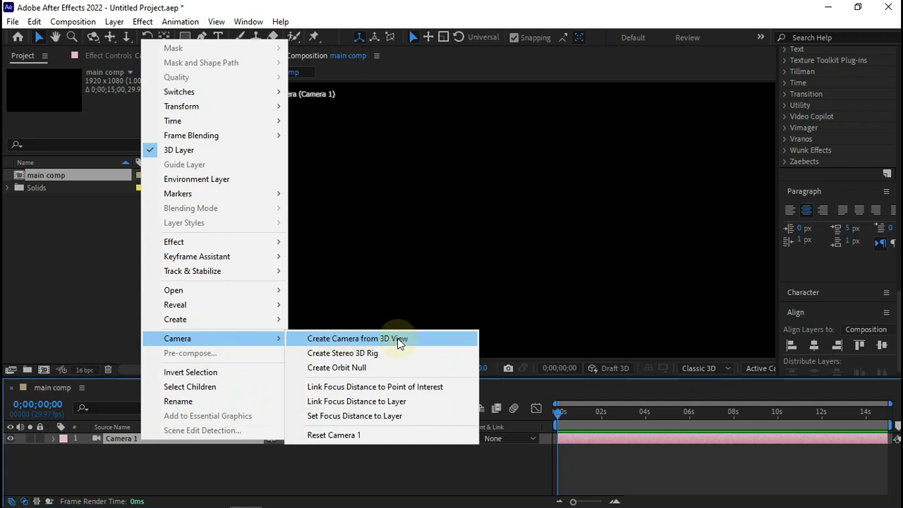
left_click(317, 367)
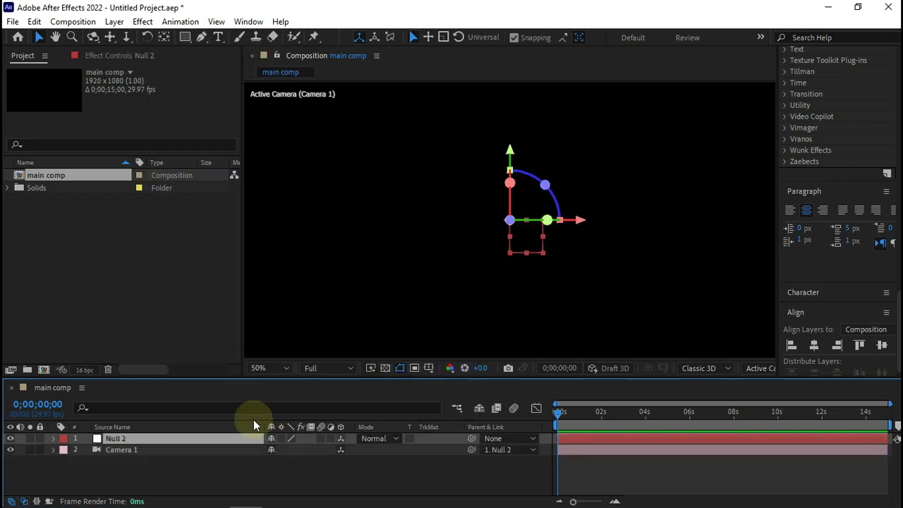
left_click(275, 368)
left_click(258, 135)
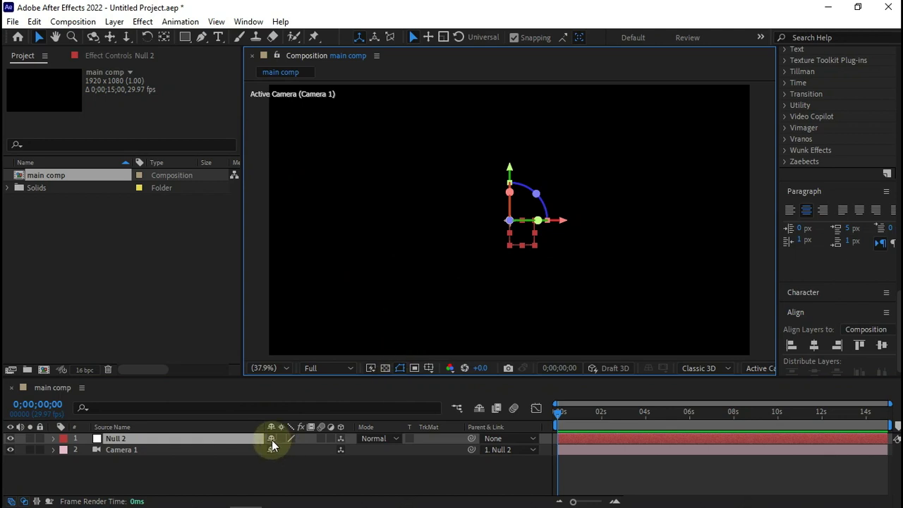
Add a white solid named 'fractal noise' and move it below Camera 1
right_click(184, 463)
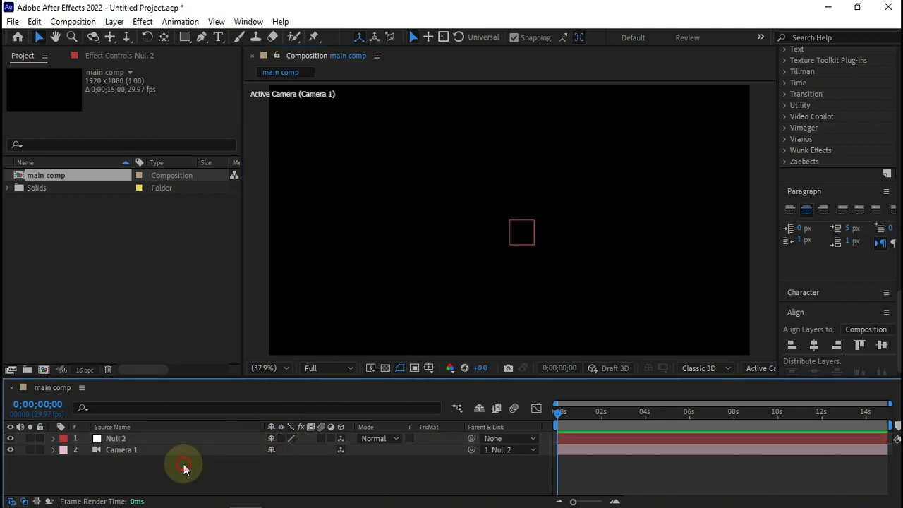
mouse_move(324, 305)
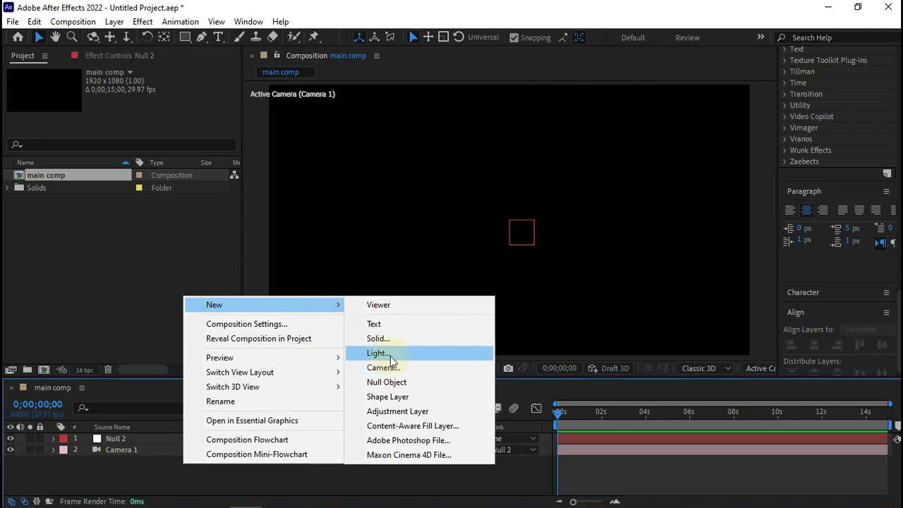
left_click(381, 338)
left_click(432, 425)
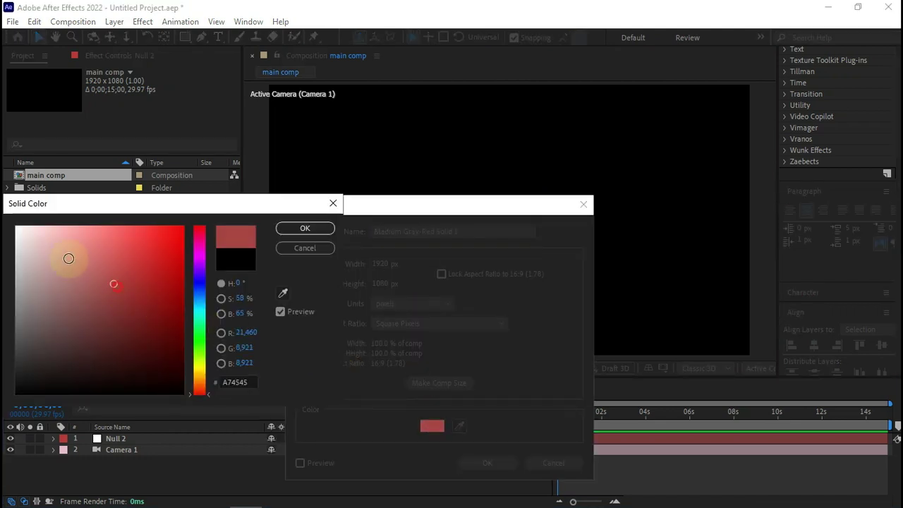
left_click(17, 227)
left_click(304, 226)
left_click(425, 233)
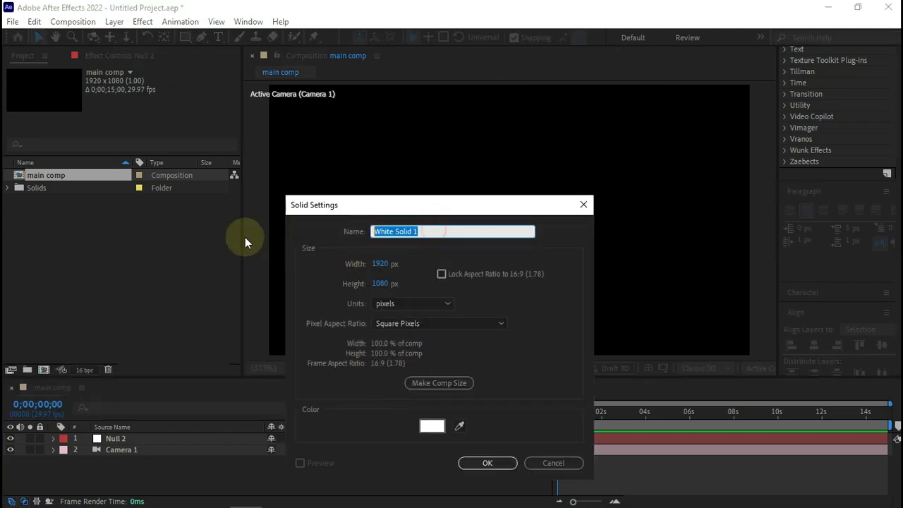
type("fractal ")
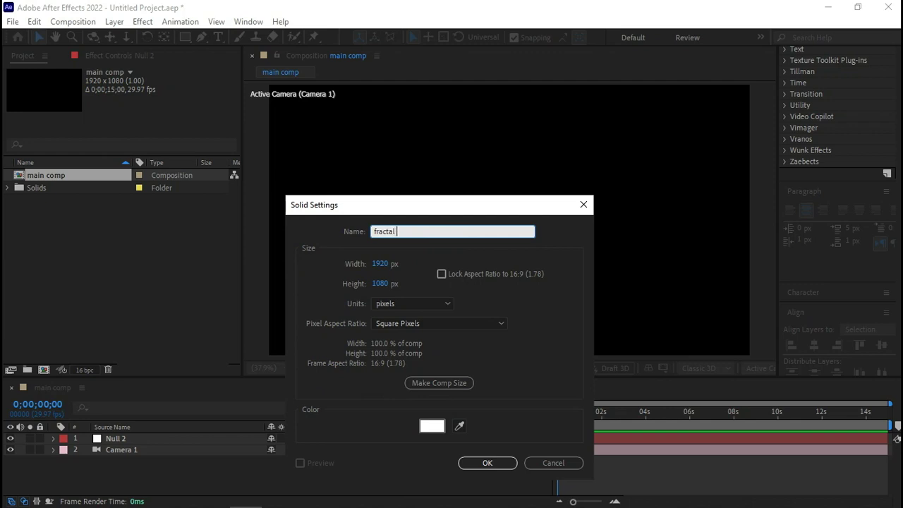
type("noise")
key("Return")
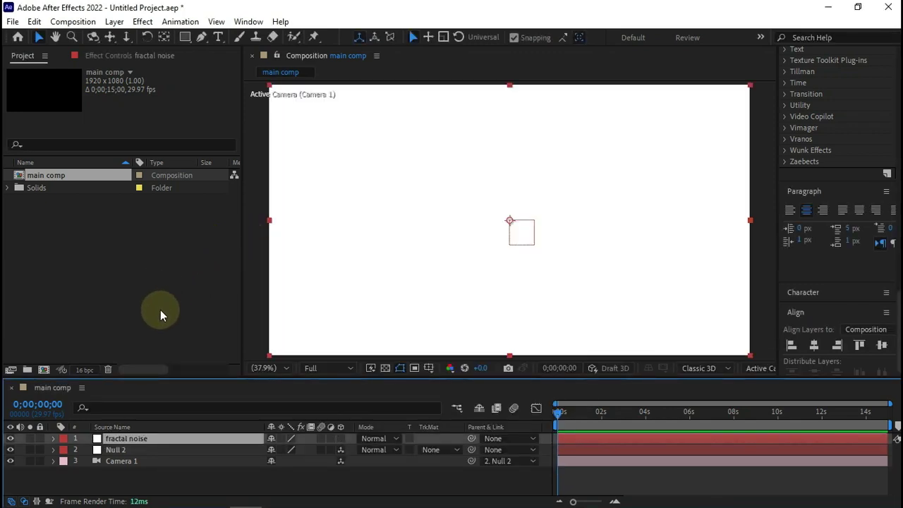
left_click_drag(155, 440, 148, 474)
Pre-compose the fractal noise layer into fractal noise Comp 1 with Move all attributes
right_click(147, 464)
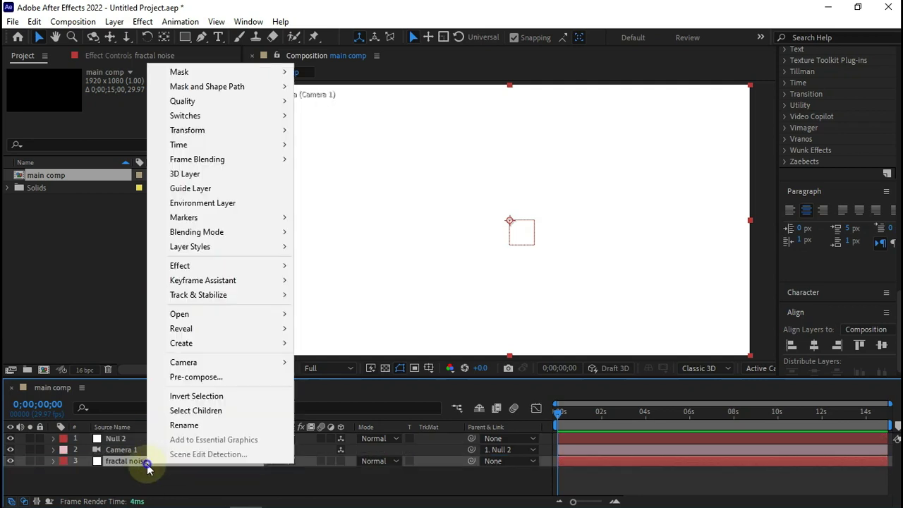
left_click(198, 378)
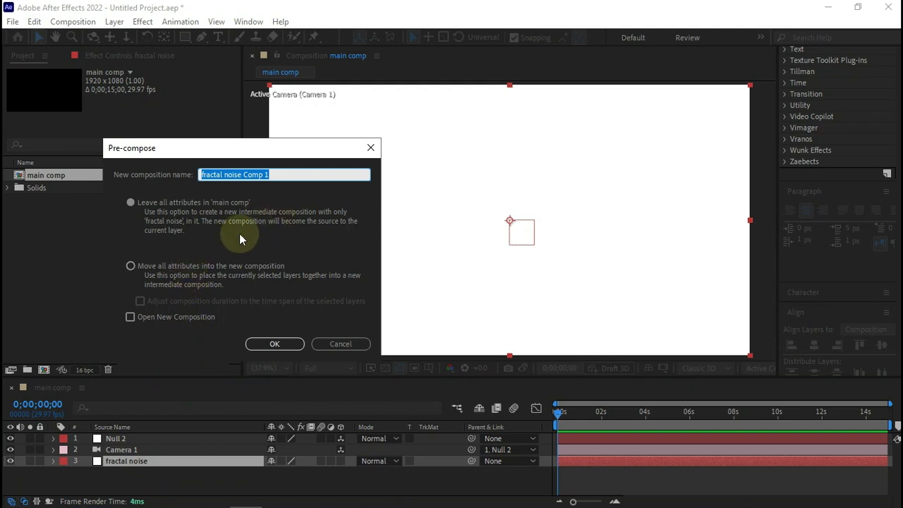
left_click(153, 271)
left_click(277, 343)
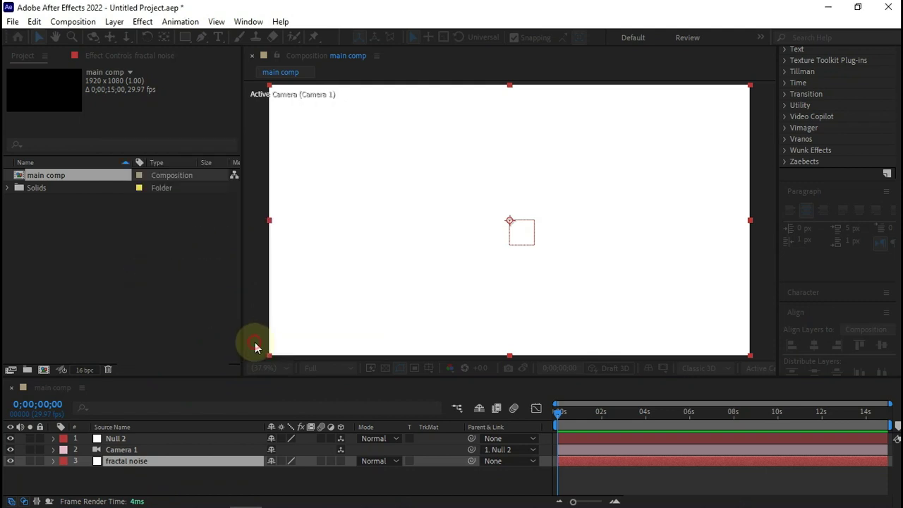
left_click(328, 471)
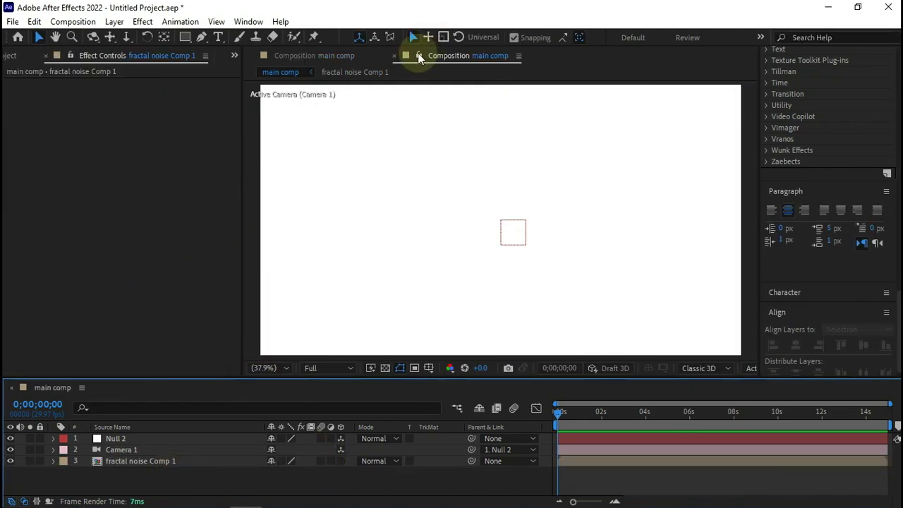
Lock the main comp viewer, open fractal noise Comp 1 in a locked viewer docked beside it
left_click(418, 54)
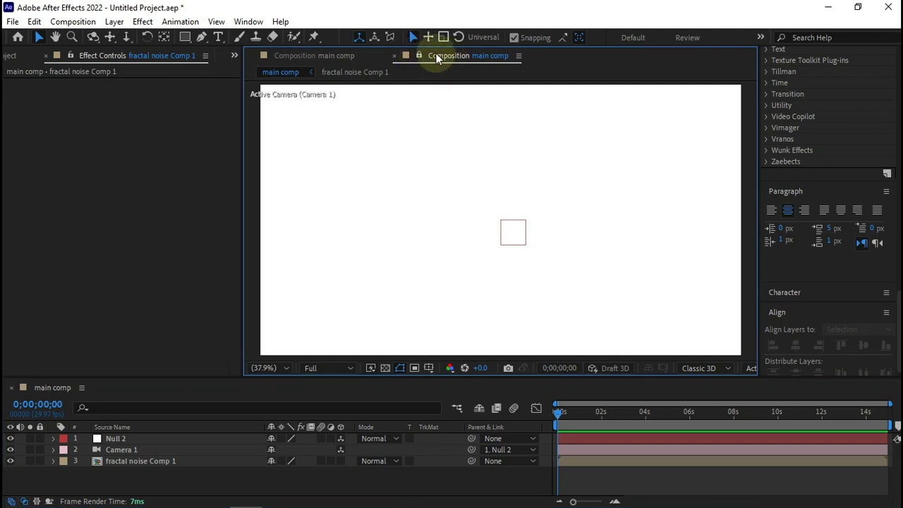
left_click(330, 53)
left_click(415, 56)
left_click(152, 462)
double_click(152, 462)
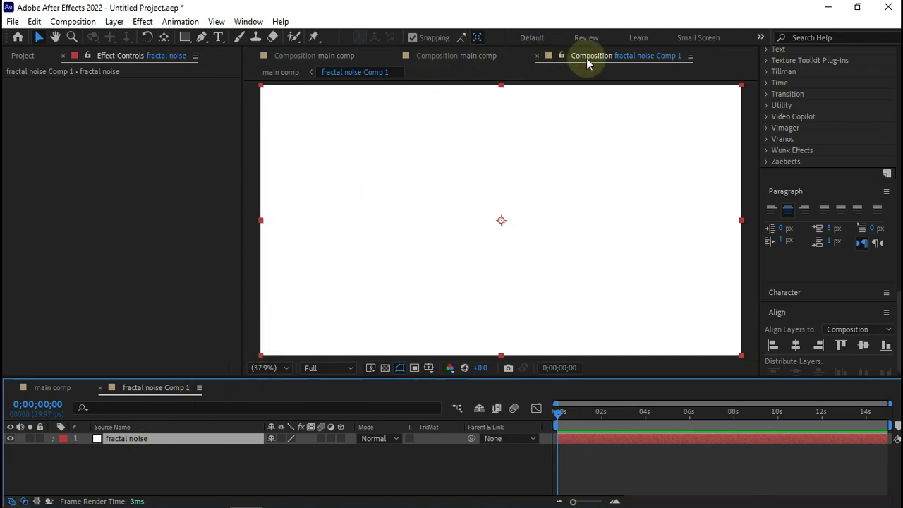
left_click(562, 55)
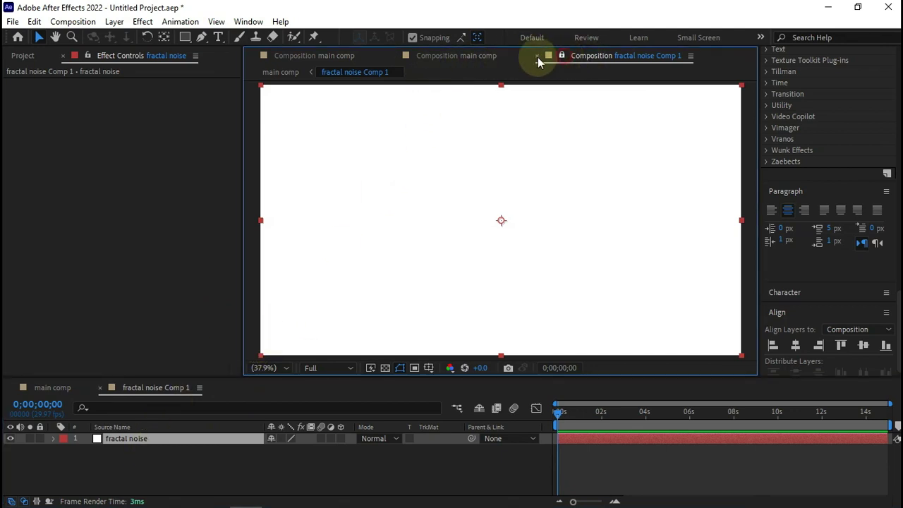
left_click(396, 55)
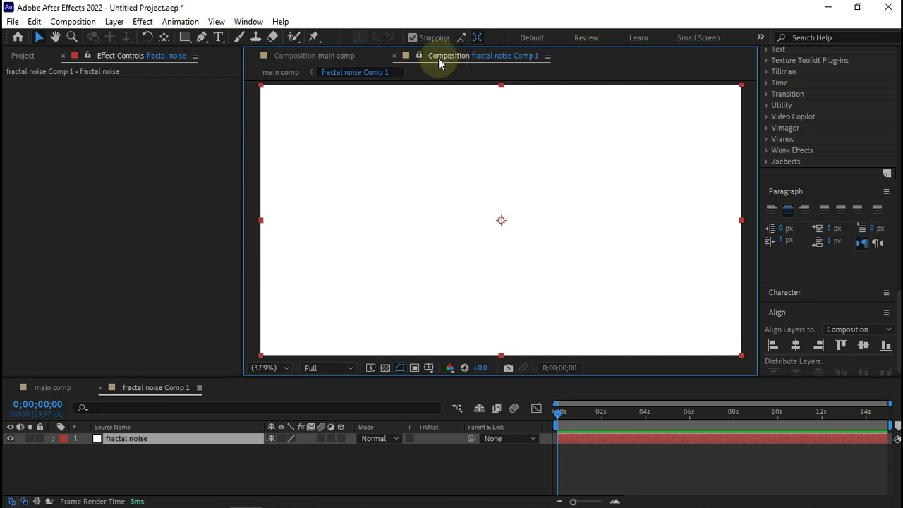
left_click_drag(438, 58, 749, 223)
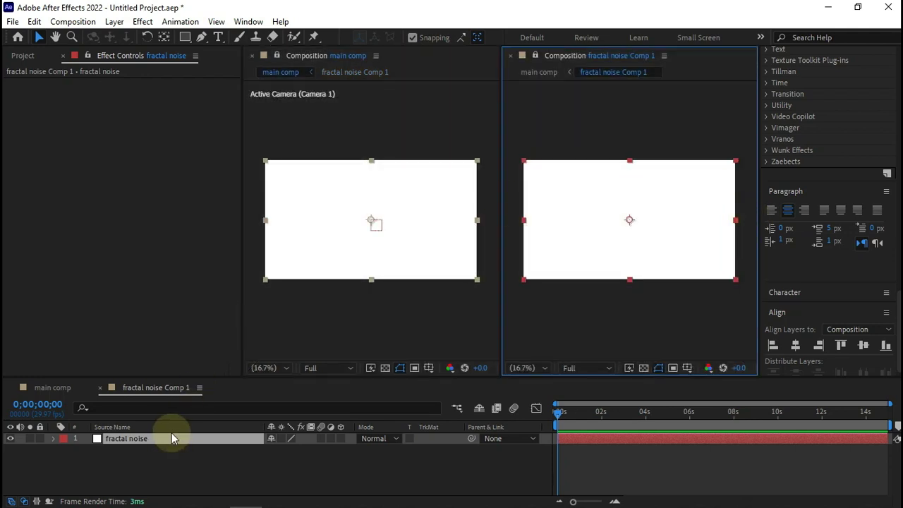
Apply Fractal Noise via the 'frac' search, then reselect fractal noise Comp 1 in main comp
key("ctrl+space")
type("frac")
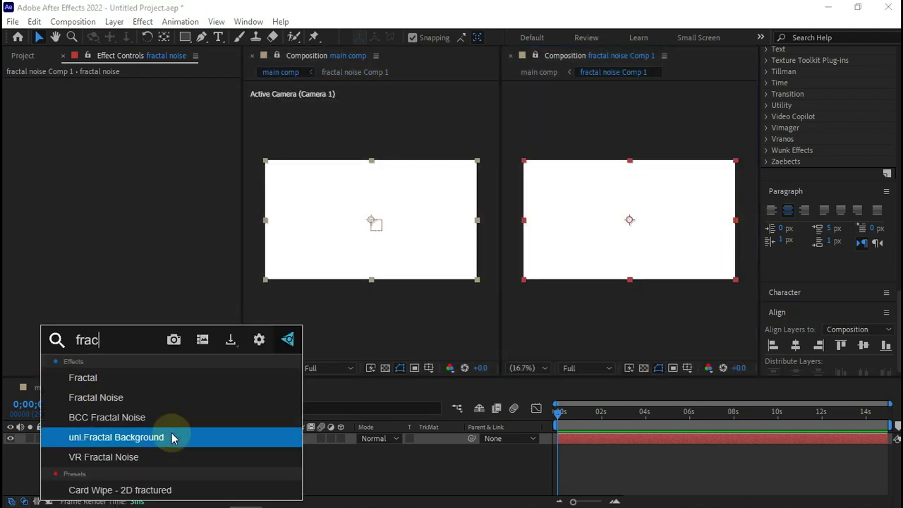
left_click(141, 405)
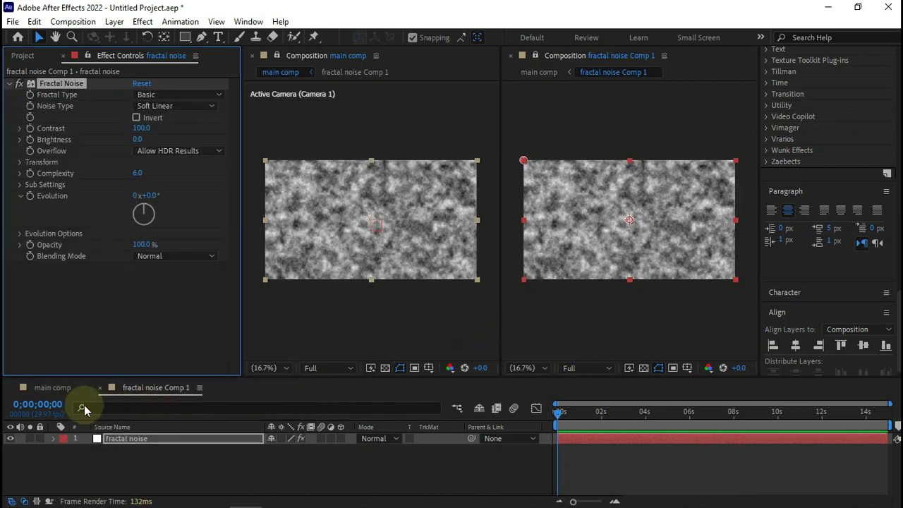
left_click(62, 393)
left_click(122, 469)
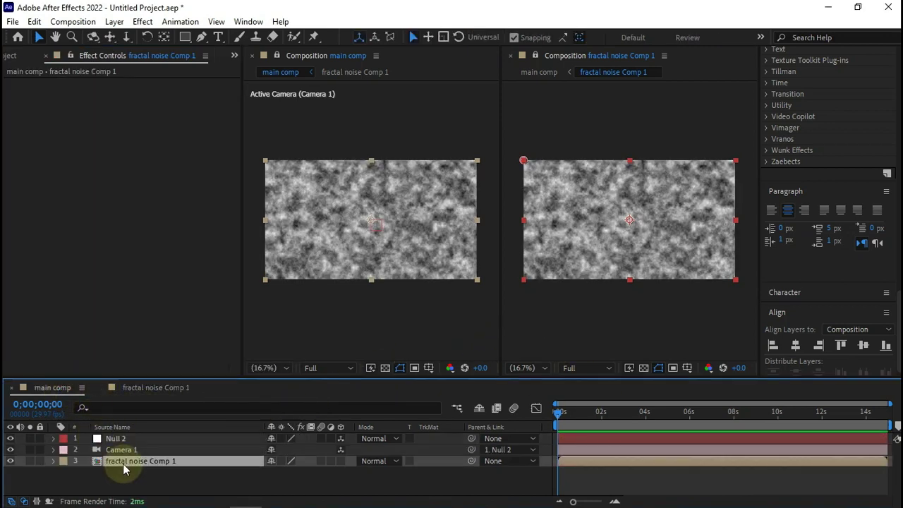
Apply CC Ball Action to fractal noise Comp 1 and set its X rotation to -90°
key("ctrl+space")
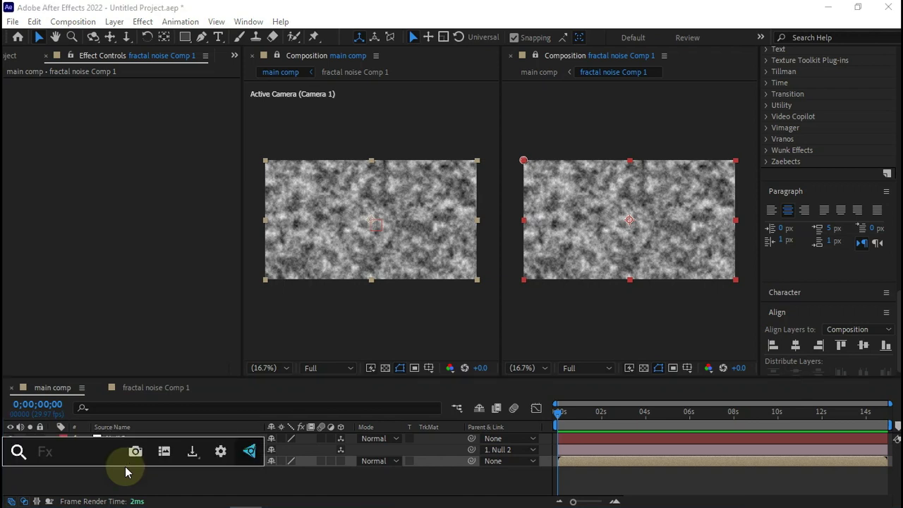
type("cc")
key("Return")
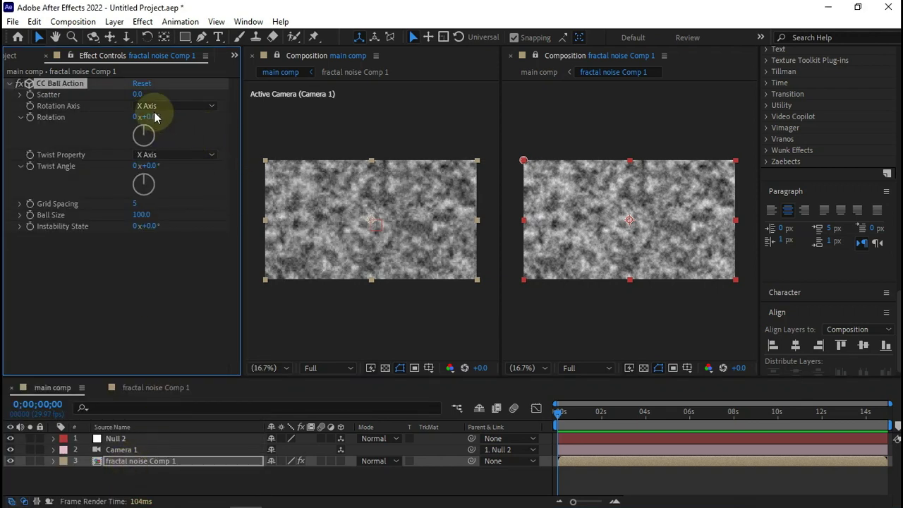
scroll(644, 289, "up", 2)
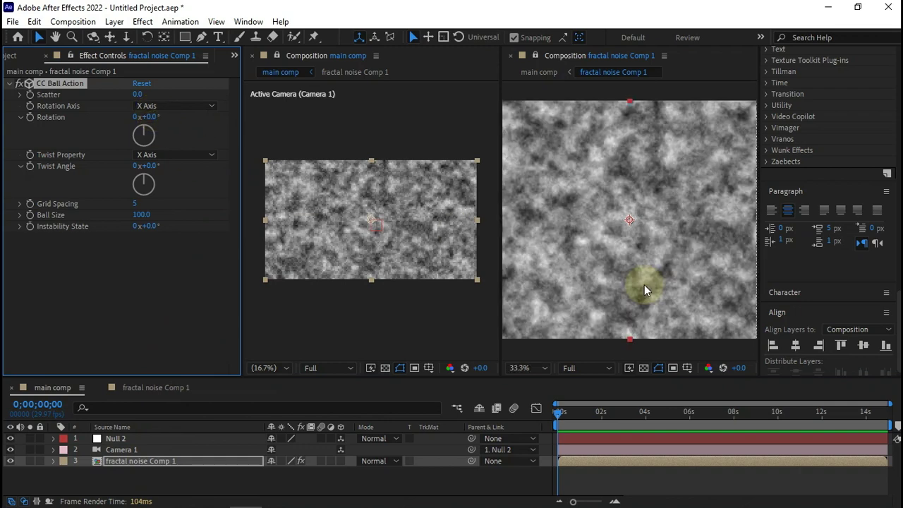
scroll(427, 244, "up", 2)
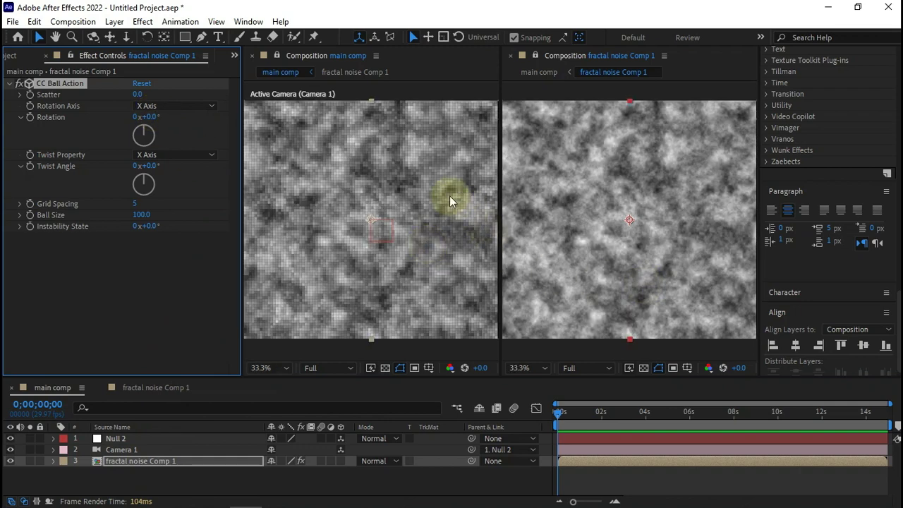
left_click(150, 118)
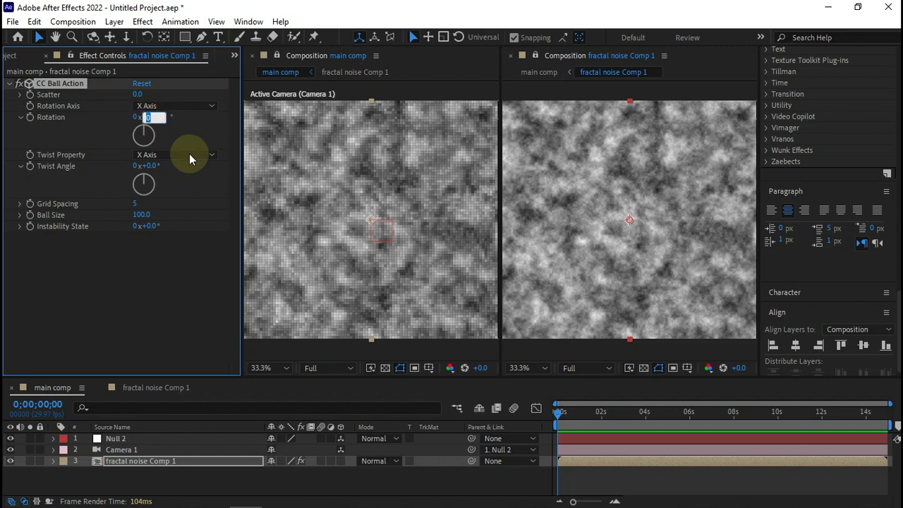
type("-90")
key("Return")
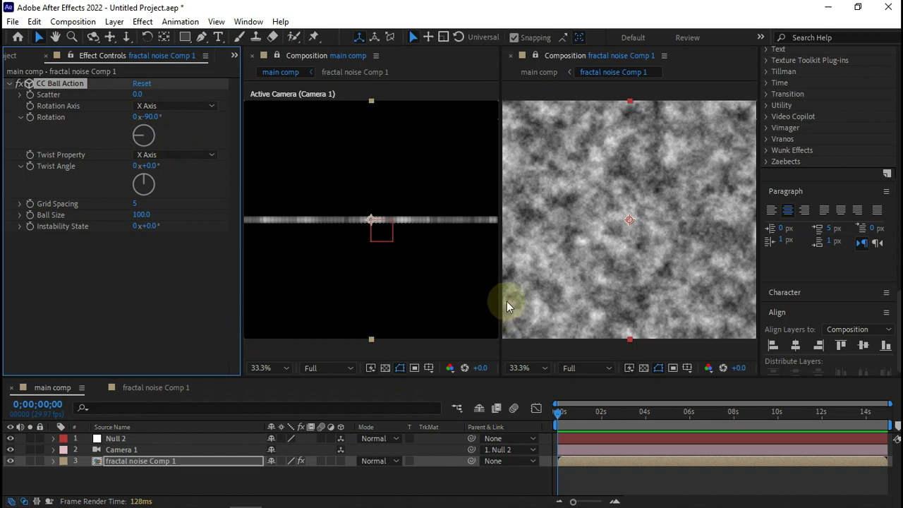
Widen both viewers and fit the whole main comp frame in view
left_click_drag(760, 276, 862, 275)
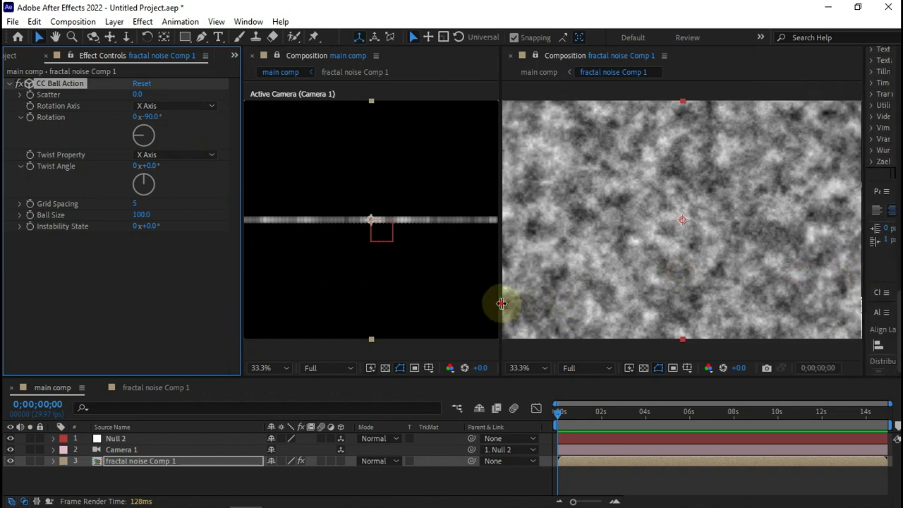
left_click_drag(501, 304, 551, 303)
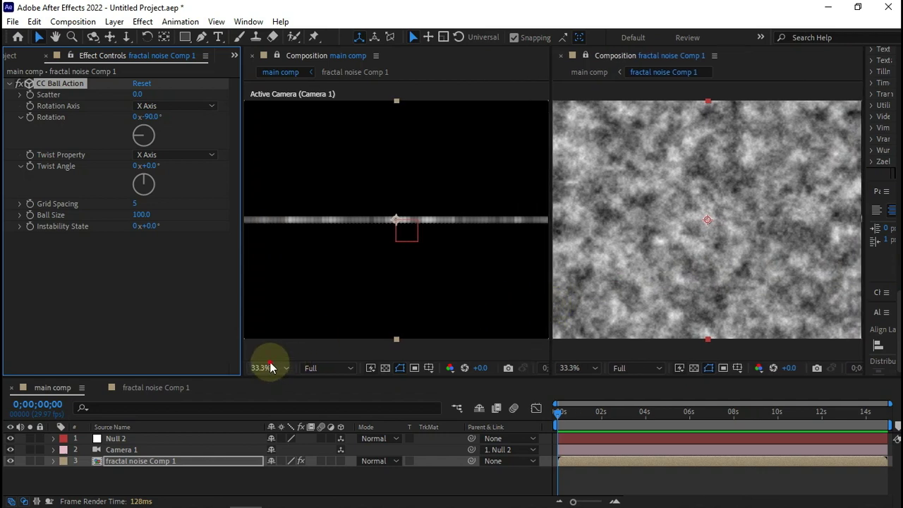
left_click(270, 367)
left_click(271, 134)
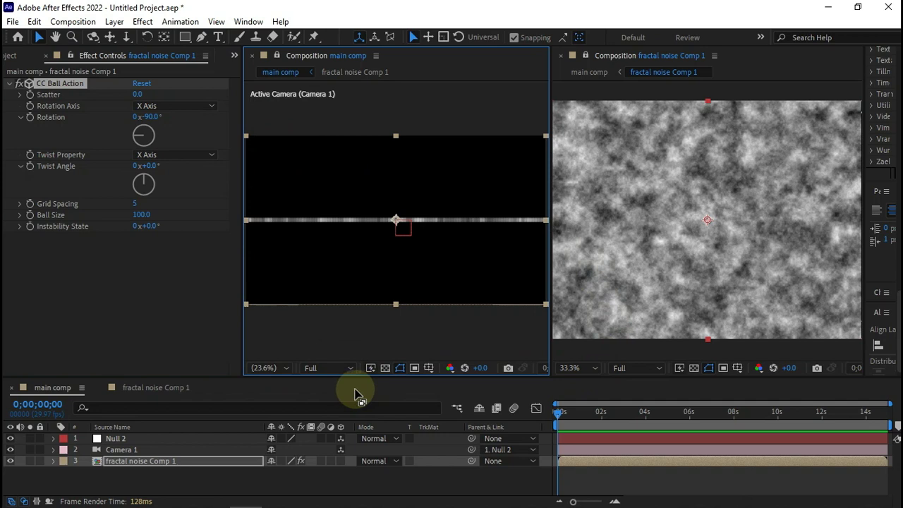
Set CC Ball Action's Twist Angle to 30° and its Twist Property to Brightness
left_click(157, 168)
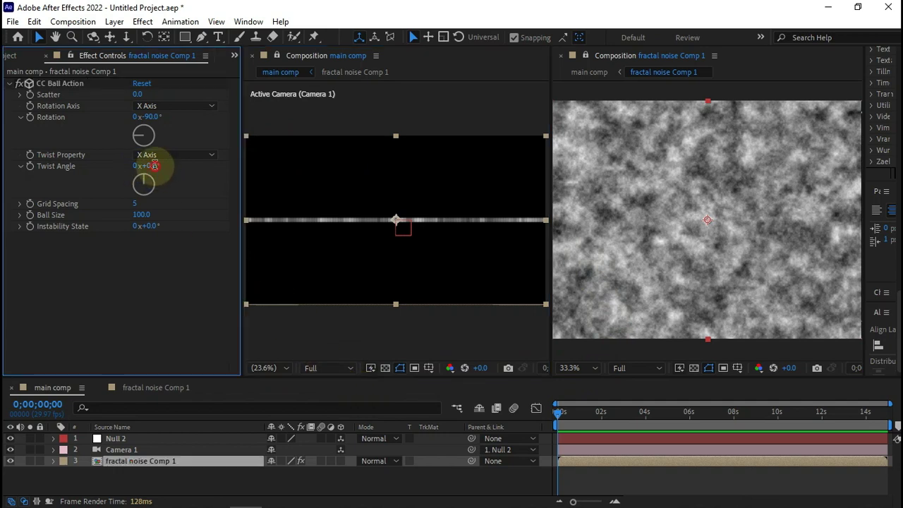
type("30")
key("Return")
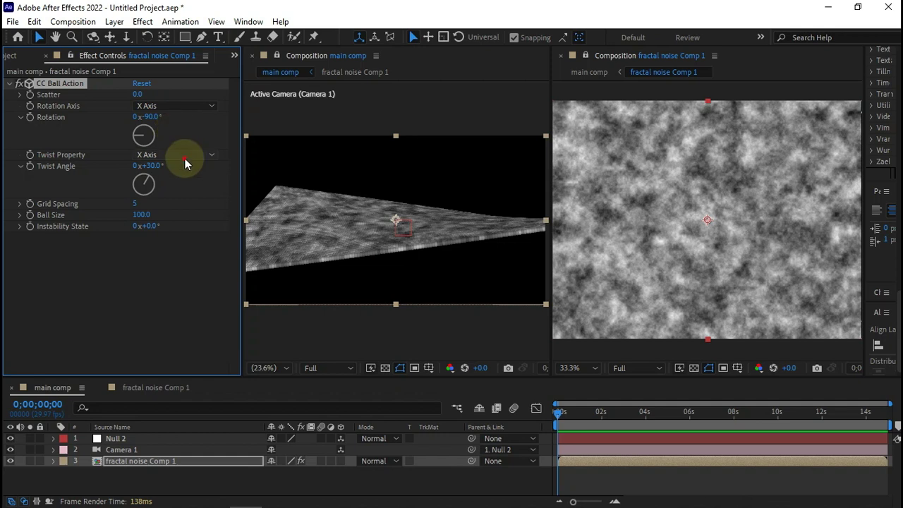
left_click(184, 160)
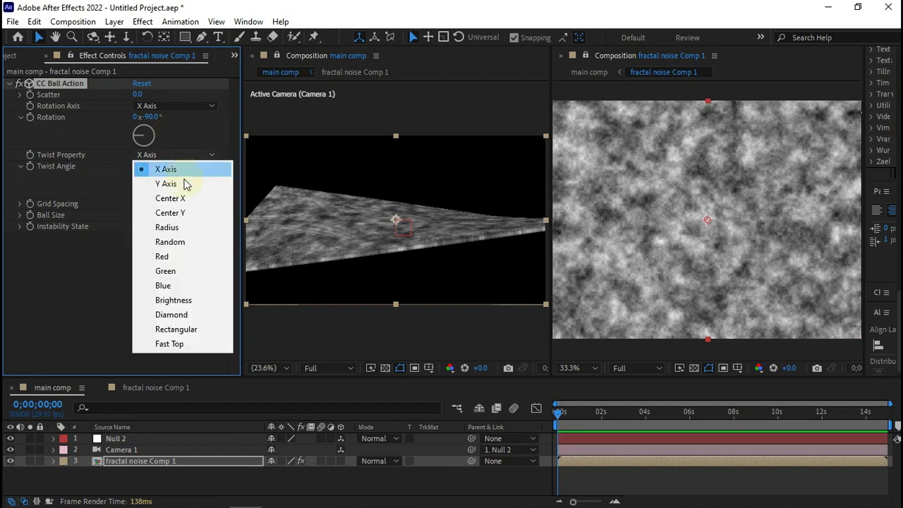
left_click(181, 300)
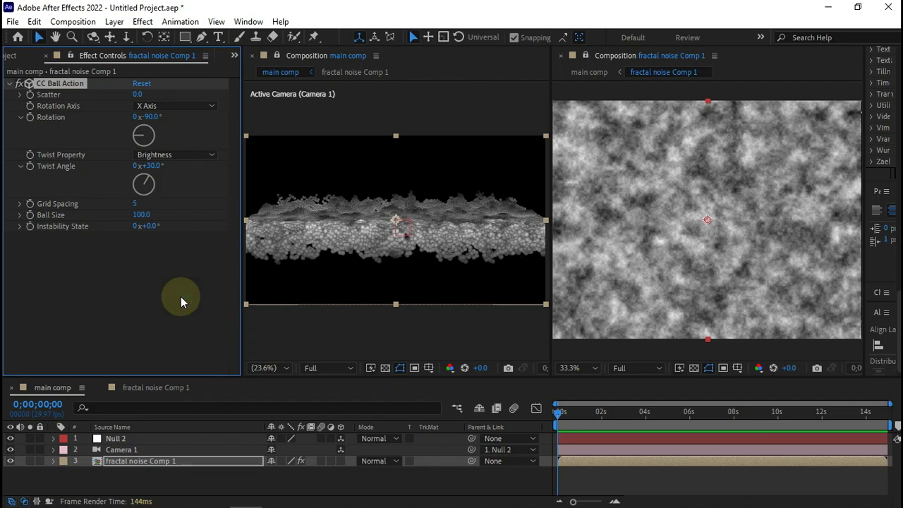
scroll(356, 285, "up", 1)
scroll(353, 277, "up", 2)
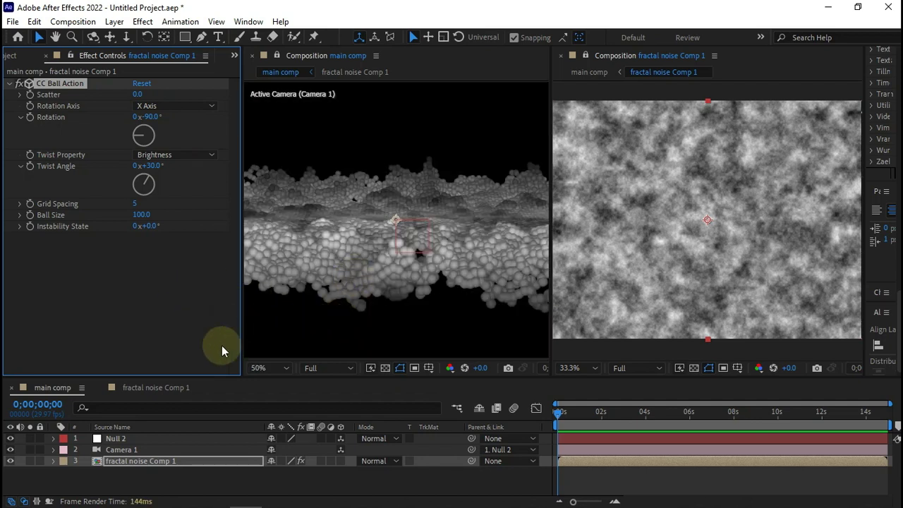
left_click(178, 461)
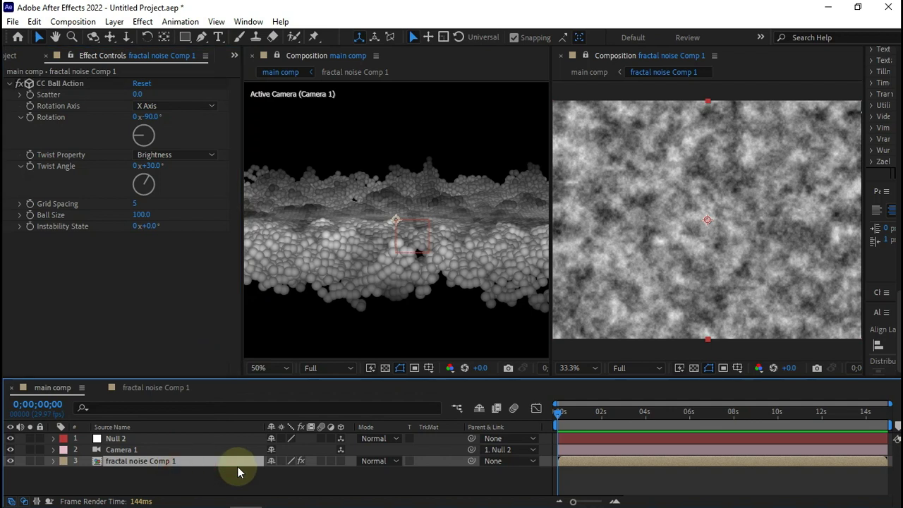
key("ctrl+space")
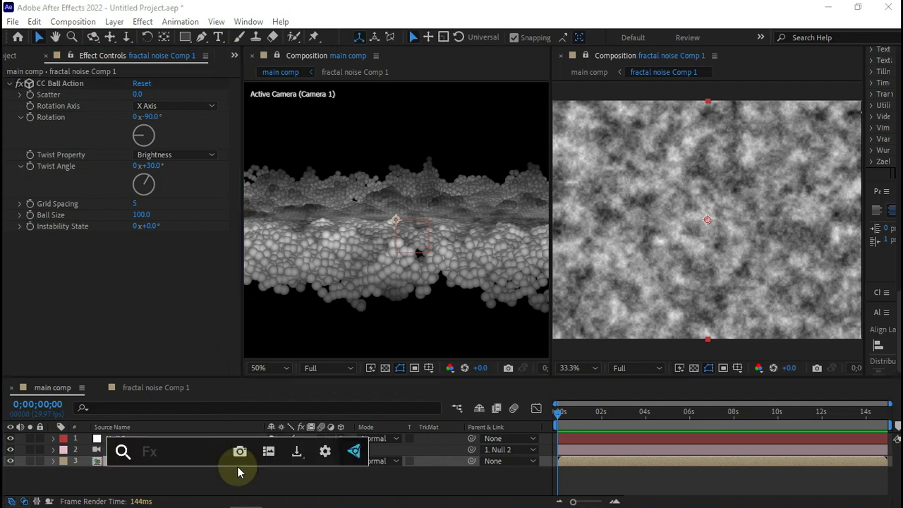
Apply the Transform effect to the noise layer and fit main comp in a wider viewer
type("tra")
key("Return")
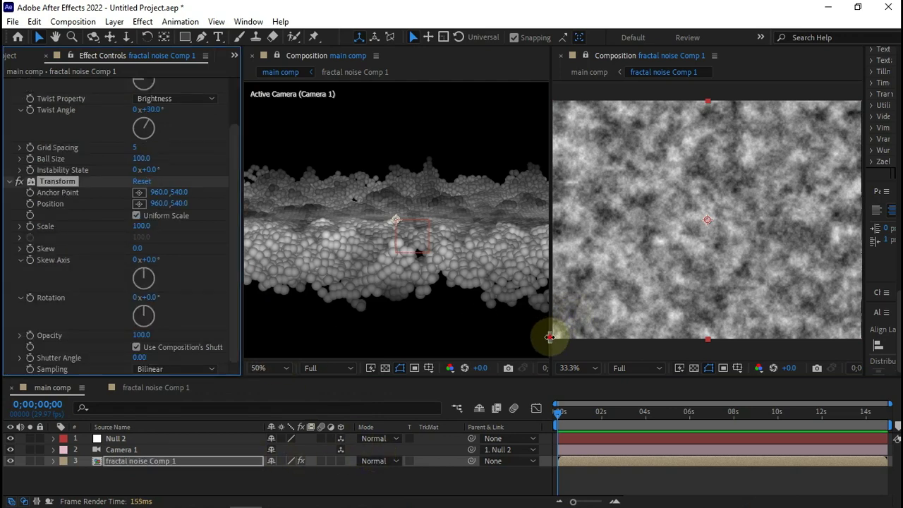
left_click_drag(550, 337, 616, 338)
left_click(281, 367)
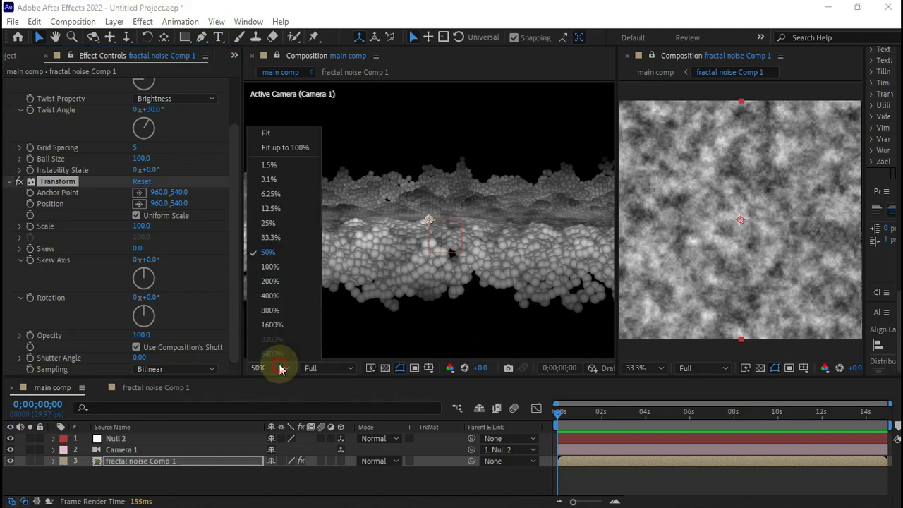
left_click(282, 147)
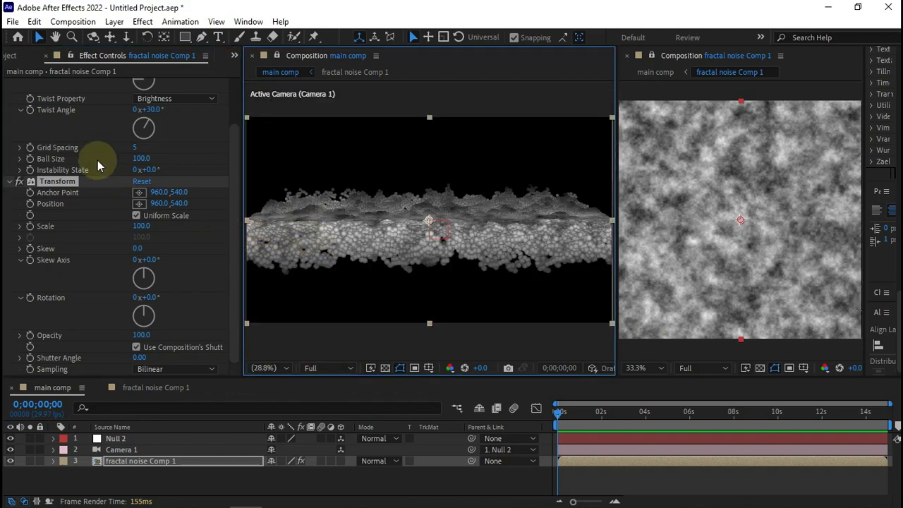
Move Transform above CC Ball Action, uncheck Uniform Scale, and set Scale Height 300, Width 200
left_click(136, 216)
scroll(42, 219, "up", 1)
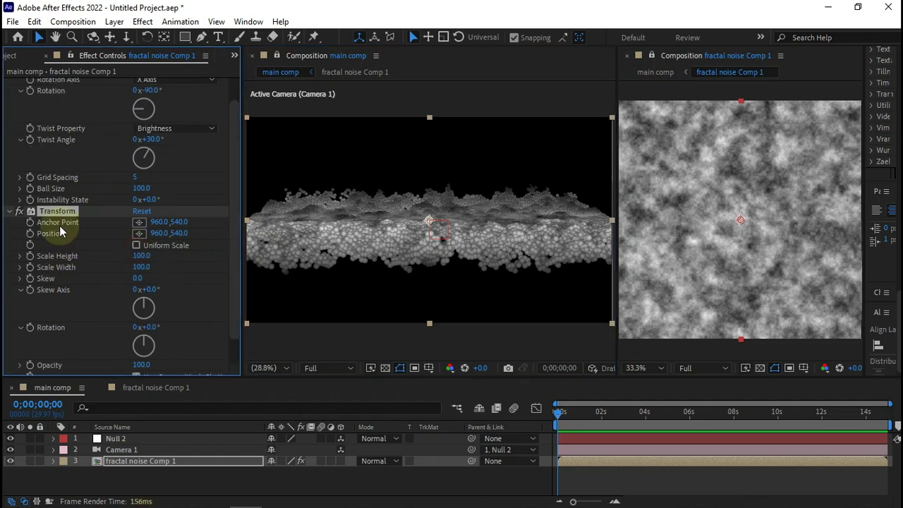
scroll(43, 219, "up", 1)
left_click(9, 84)
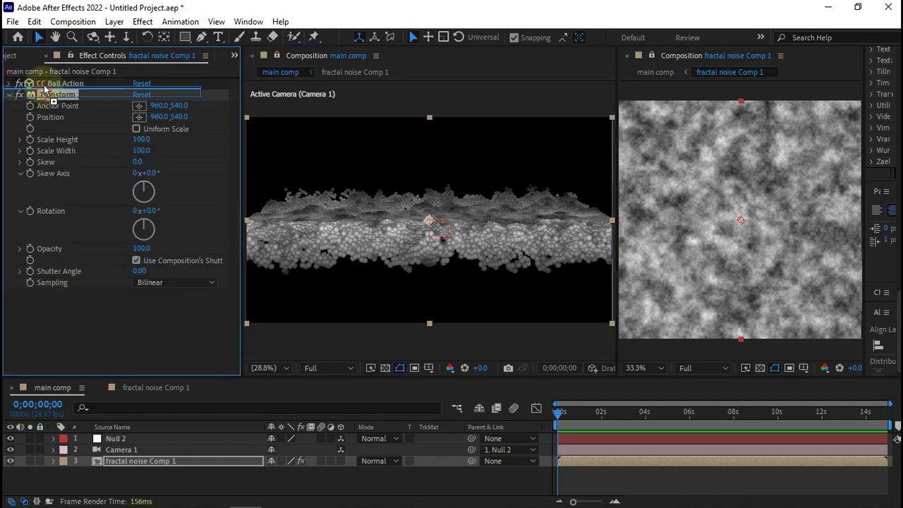
left_click_drag(56, 94, 44, 85)
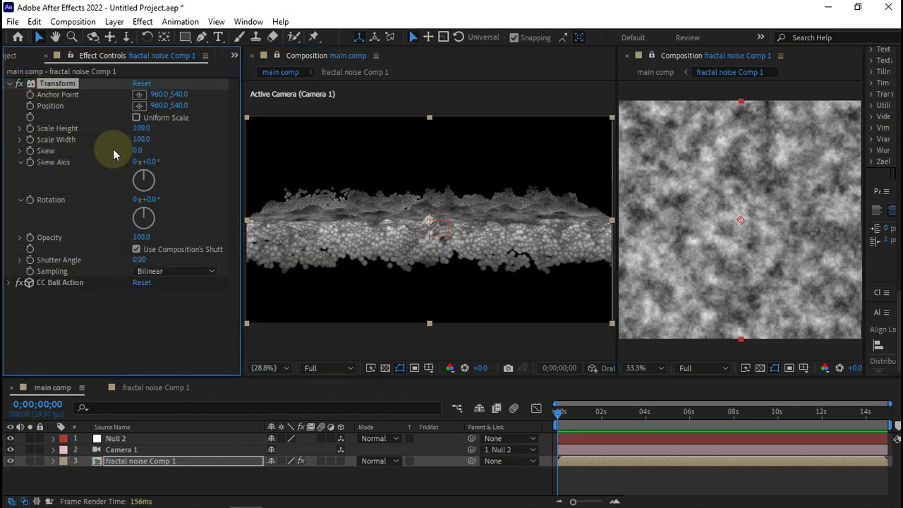
left_click(143, 130)
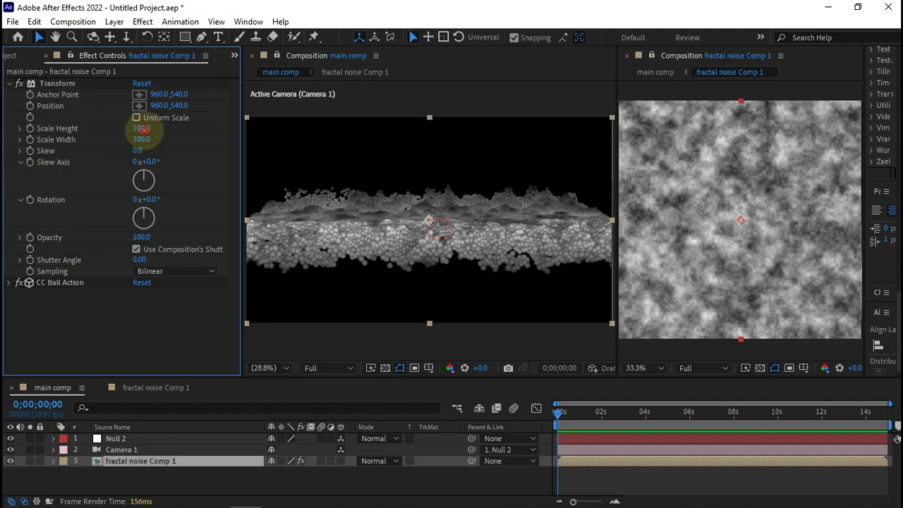
type("300")
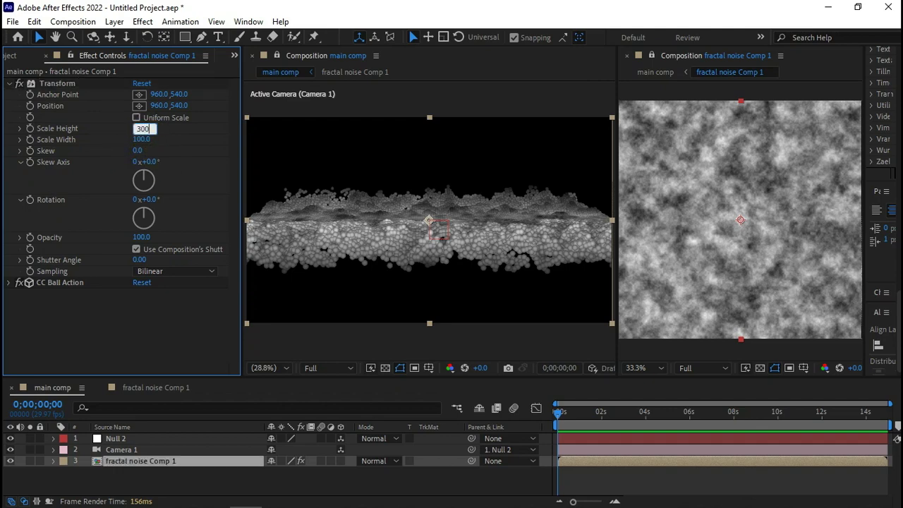
left_click(142, 139)
type("200")
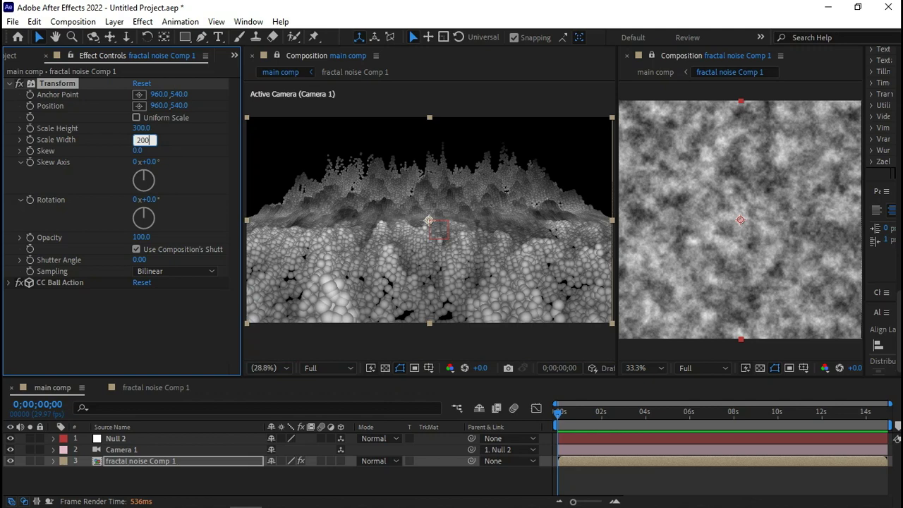
key("Return")
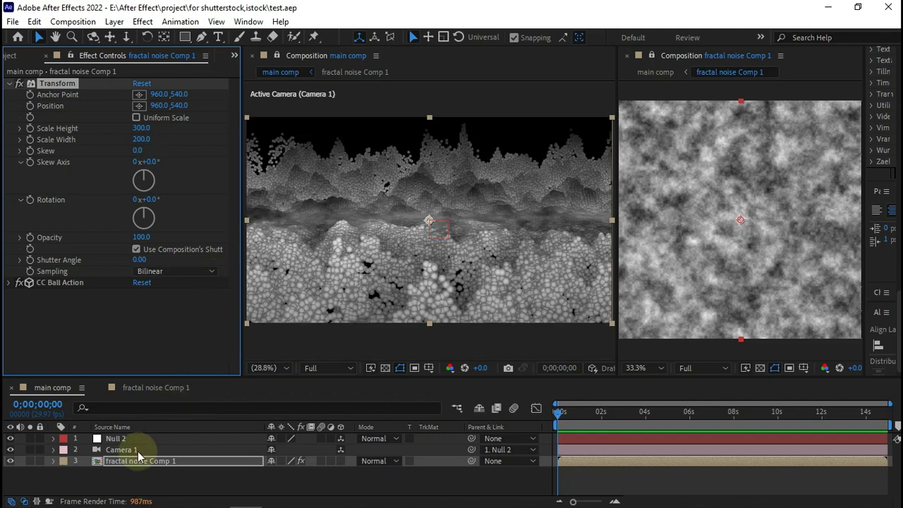
Pull Camera 1's Z position back to -2101.7 to frame more of the landscape
left_click(138, 452)
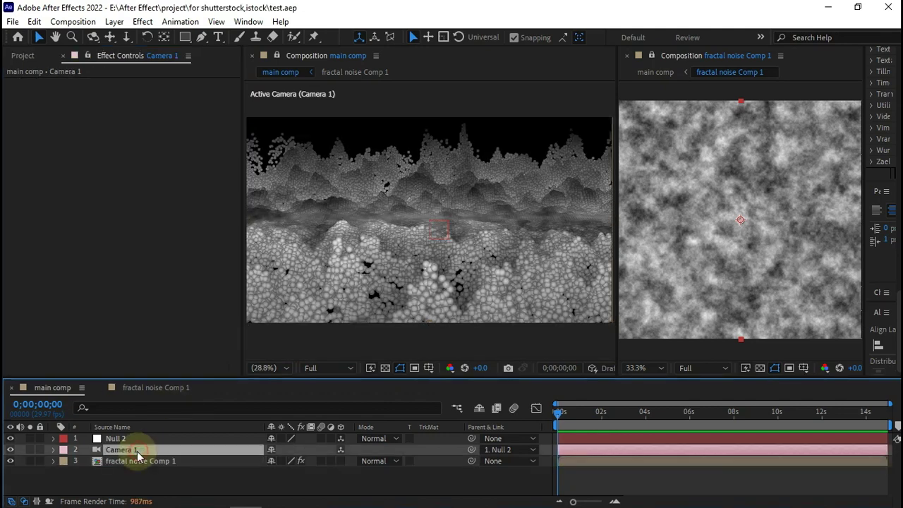
left_click(52, 452)
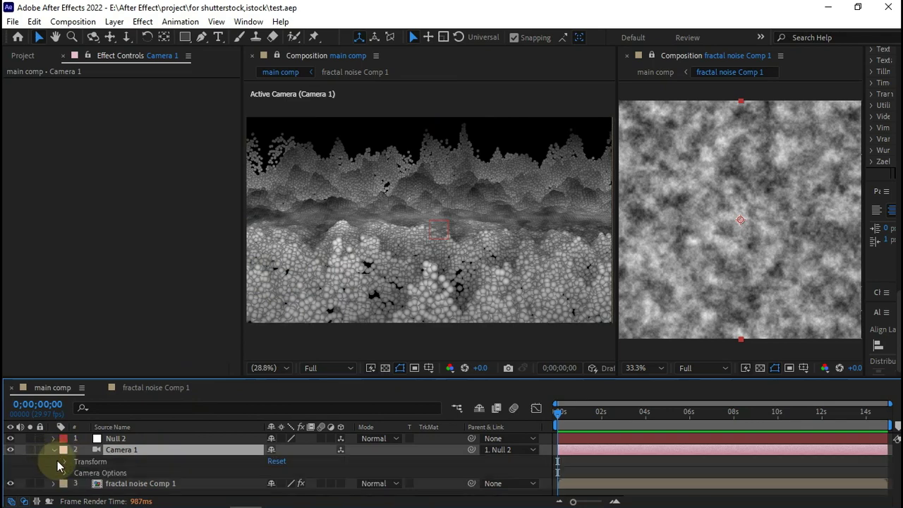
left_click(63, 463)
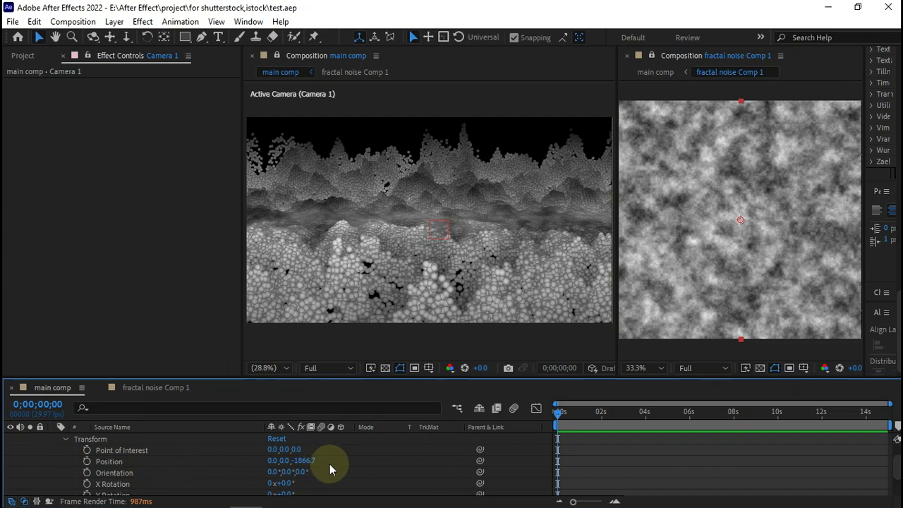
left_click(266, 368)
left_click(277, 131)
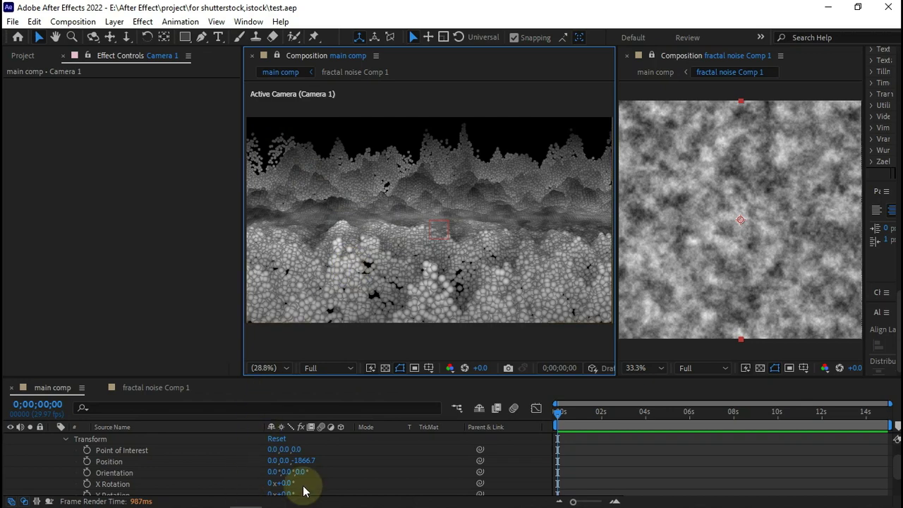
mouse_move(292, 460)
left_mouse_down()
mouse_move(231, 471)
mouse_move(144, 468)
left_mouse_up()
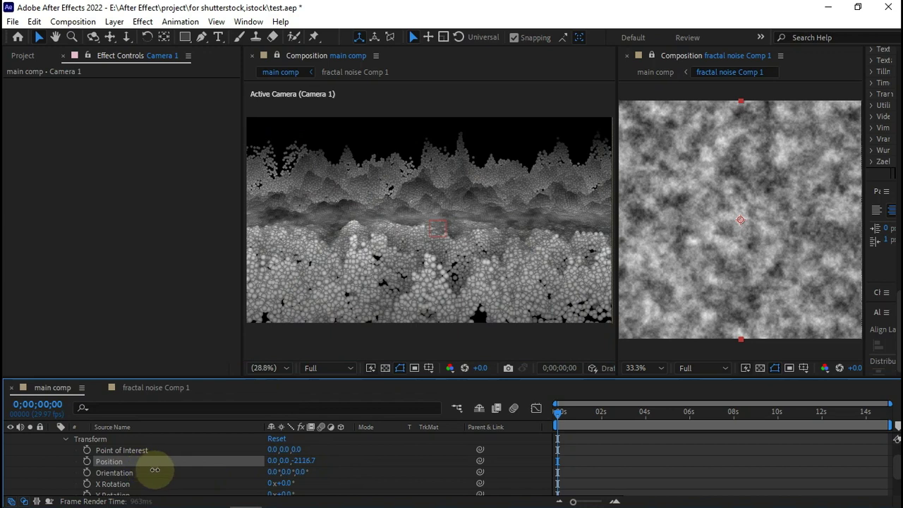
left_click_drag(145, 468, 163, 472)
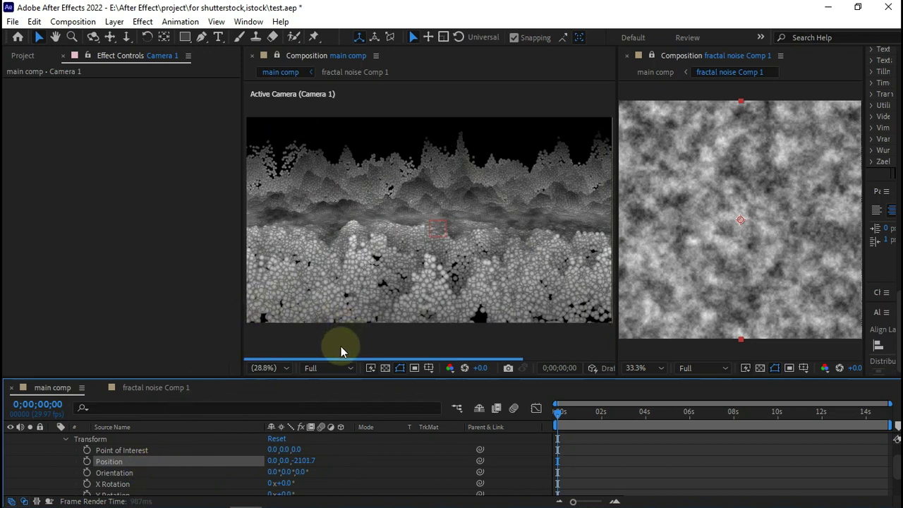
scroll(106, 455, "up", 2)
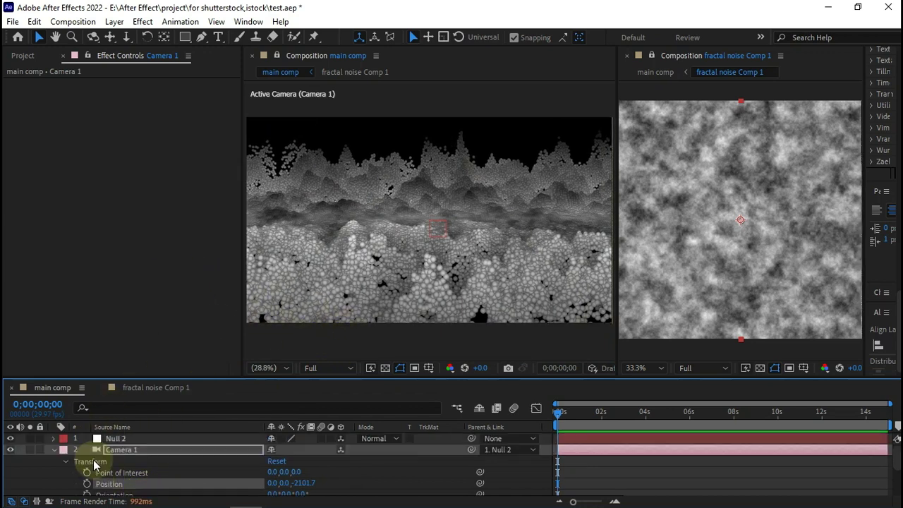
left_click(53, 449)
On the fractal noise Comp 1 layer, set CC Ball Action Grid Spacing to 2 and Ball Size to 30
left_click(122, 463)
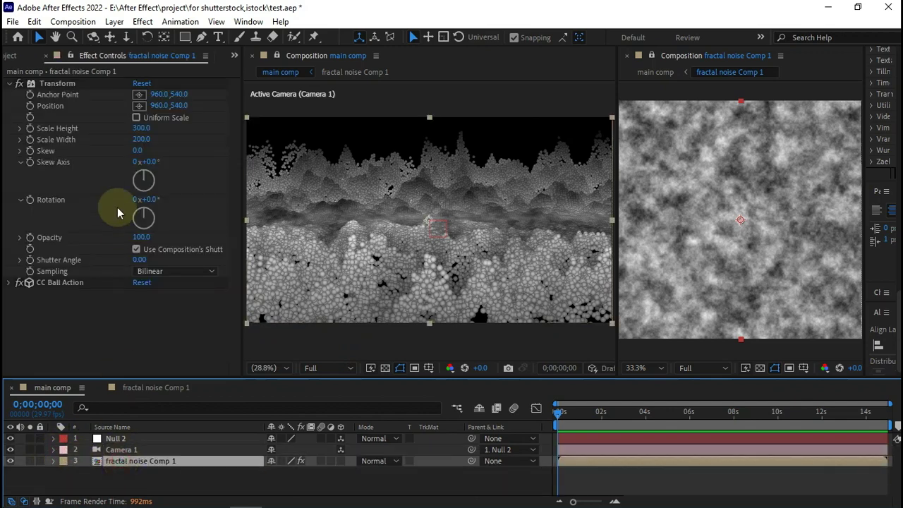
left_click(28, 304)
scroll(84, 332, "down", 2)
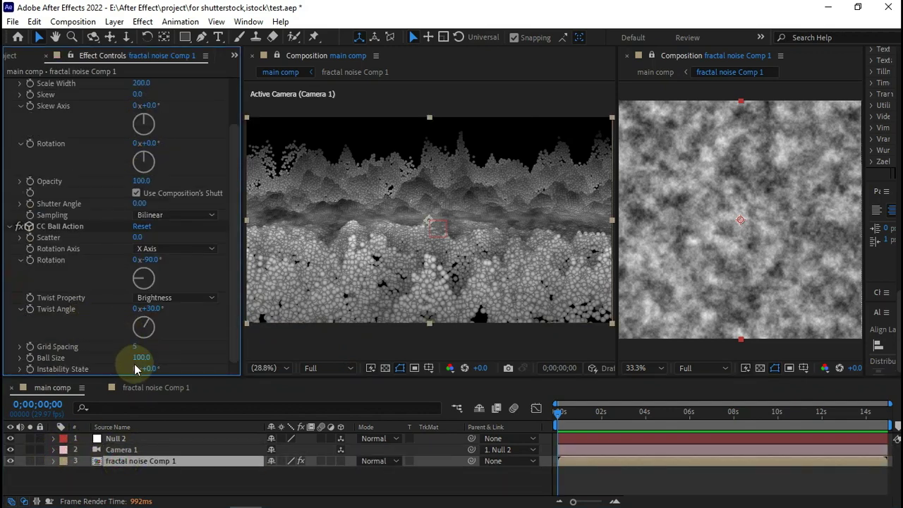
left_click(138, 347)
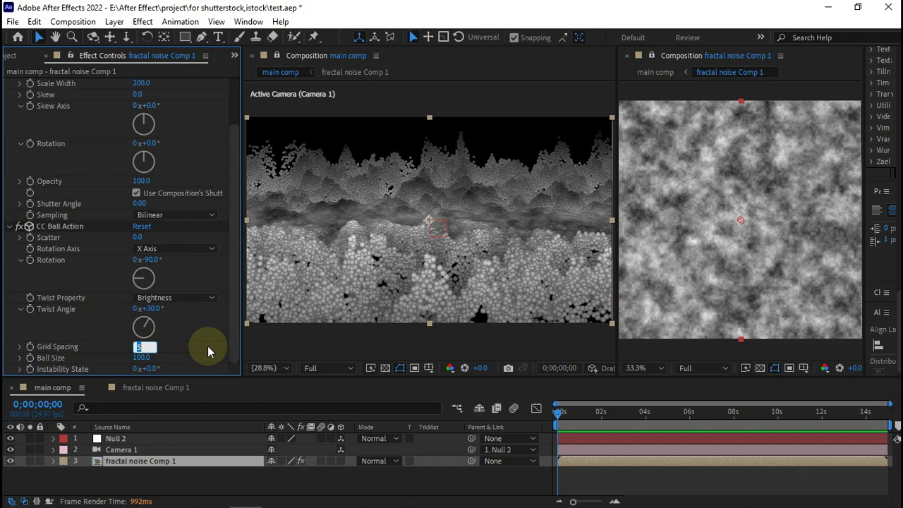
type("2")
key("Tab")
type("30")
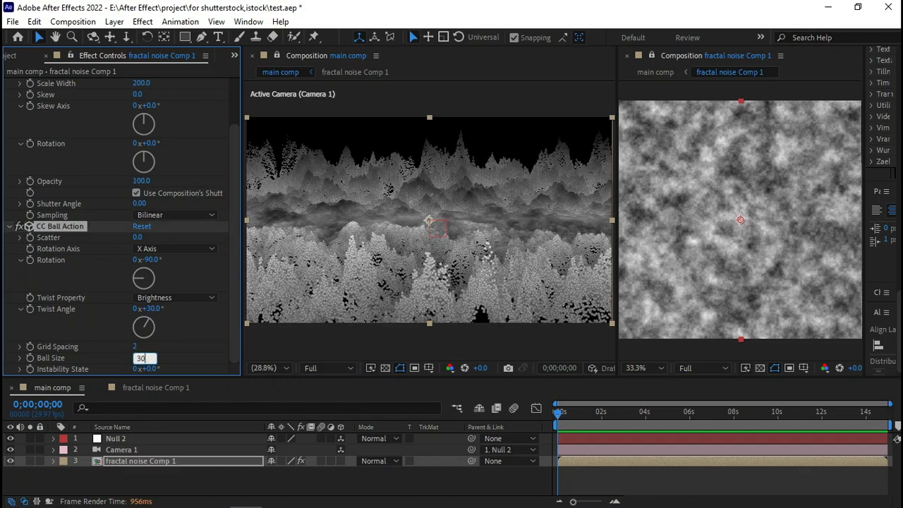
key("Return")
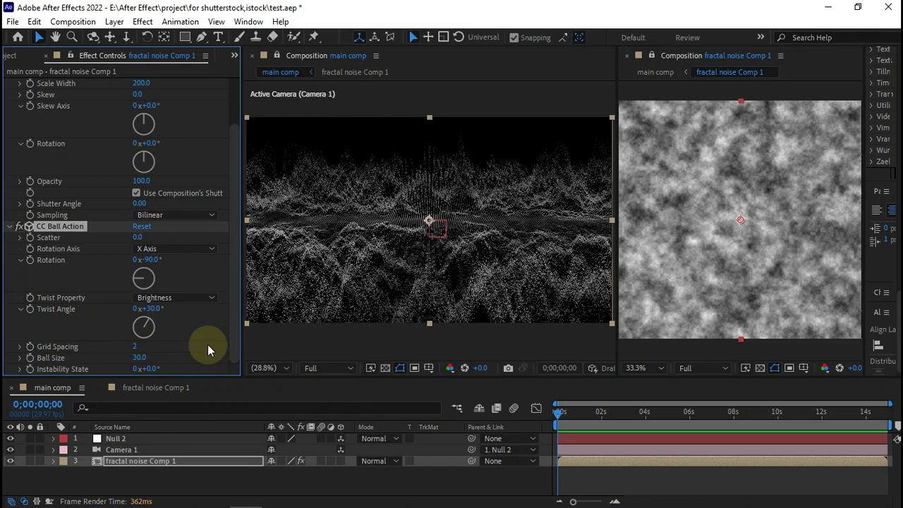
scroll(361, 297, "up", 1)
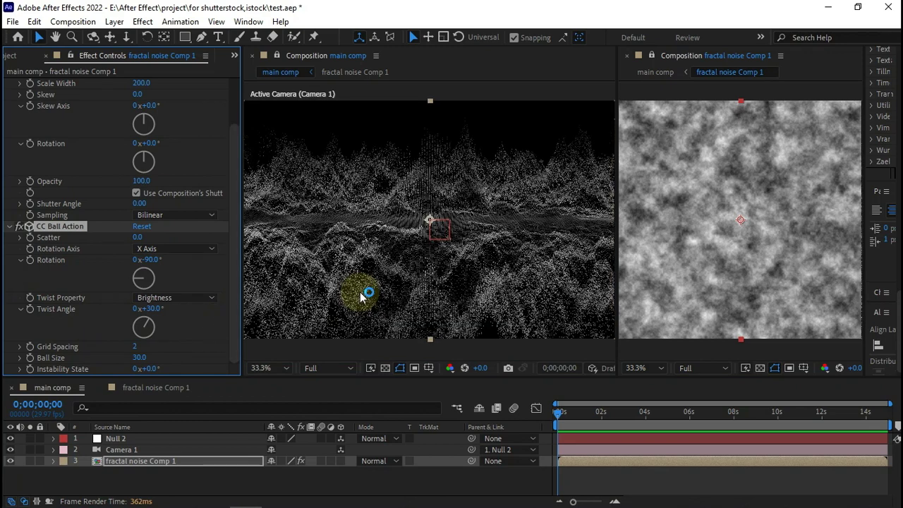
scroll(362, 296, "up", 3)
scroll(361, 296, "down", 2)
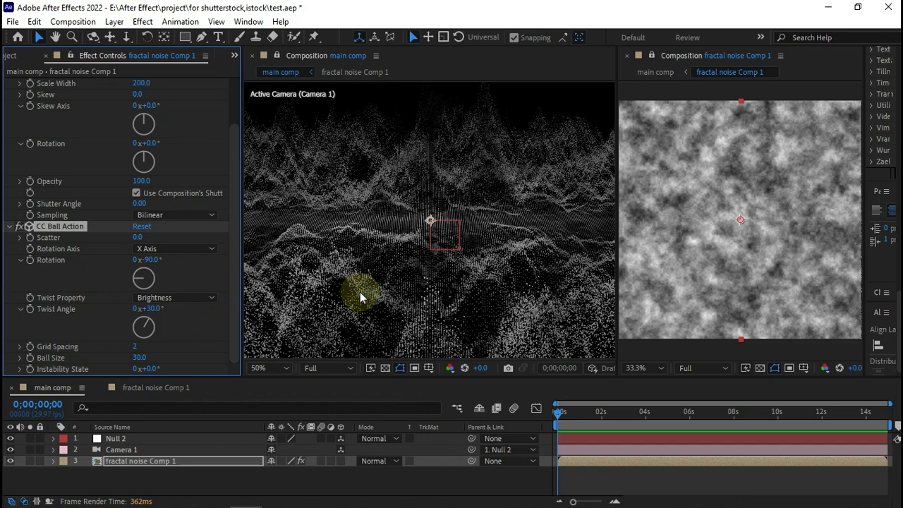
key("ctrl+space")
Apply the Linear Wipe effect to the noise layer from the effect search
type("ki")
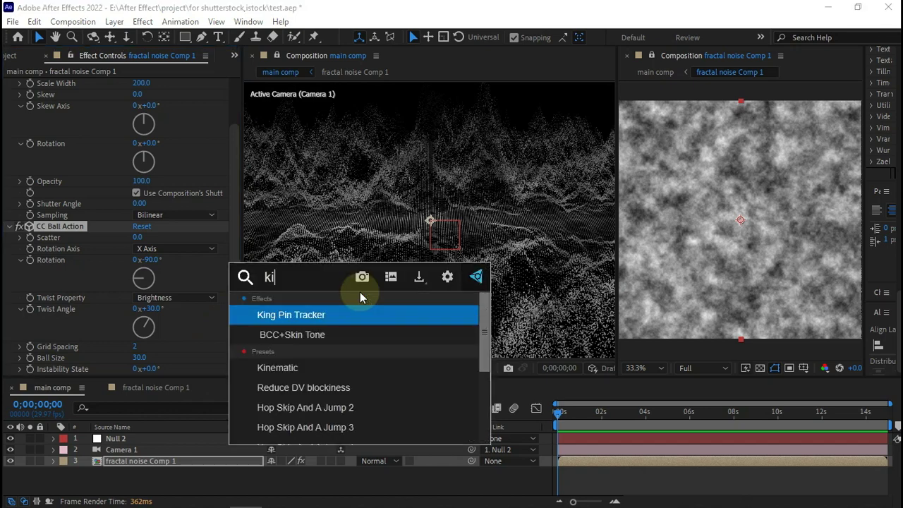
type("n")
key("BackSpace")
key("BackSpace")
key("BackSpace")
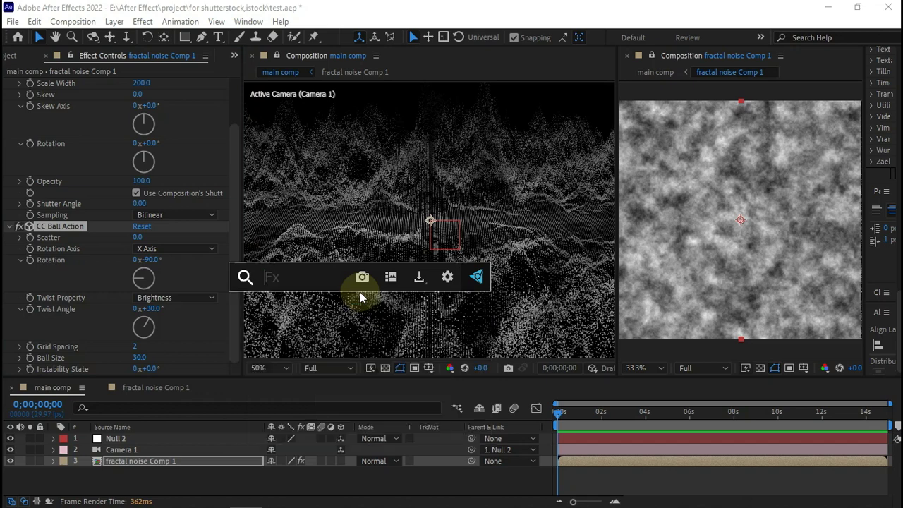
type("lin")
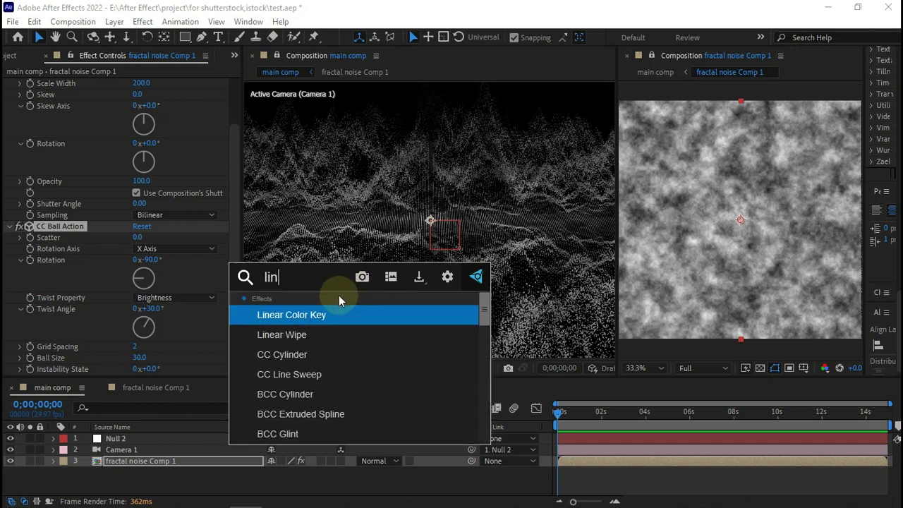
left_click(291, 333)
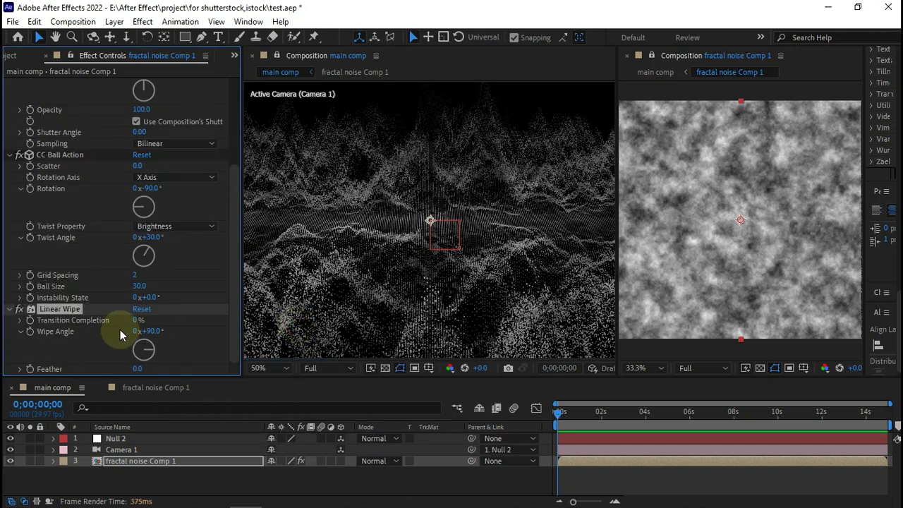
Try Linear Wipe values of 52% completion, 100° angle and feather 20
left_click(9, 309, "ctrl")
left_click(9, 107)
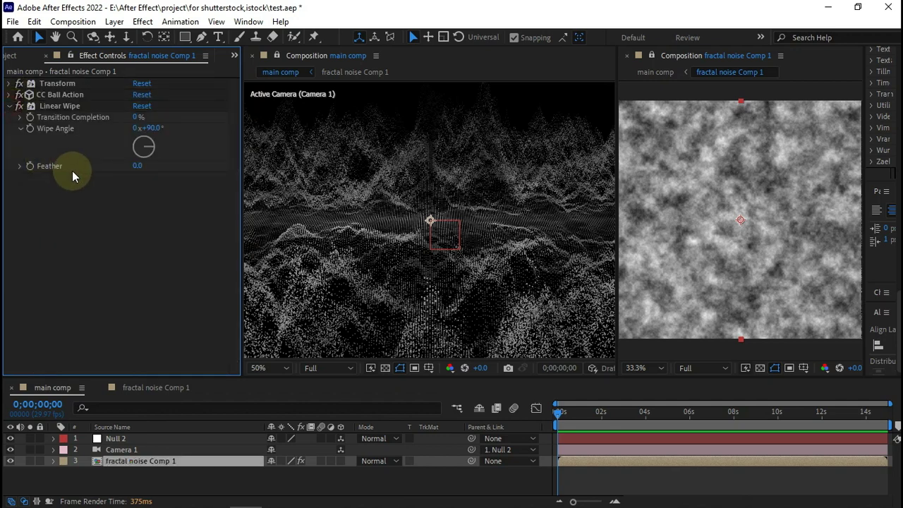
left_click(139, 117)
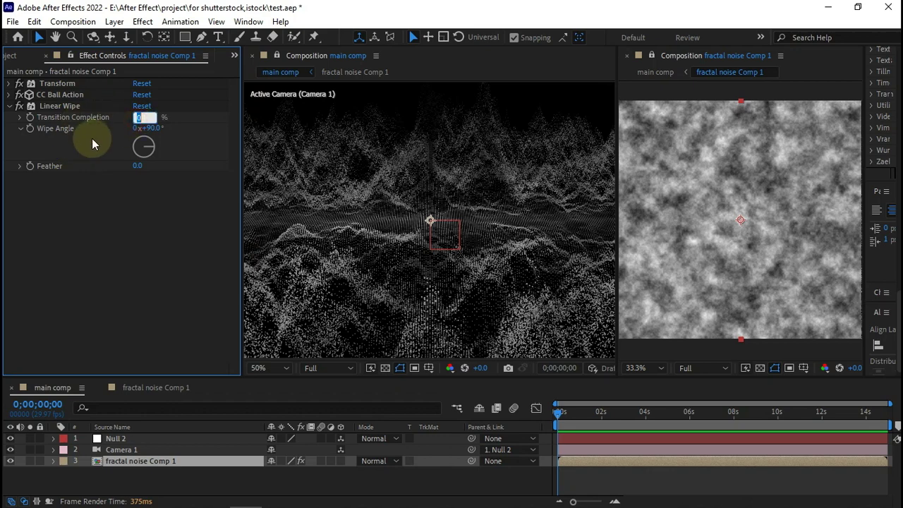
type("52")
key("Tab")
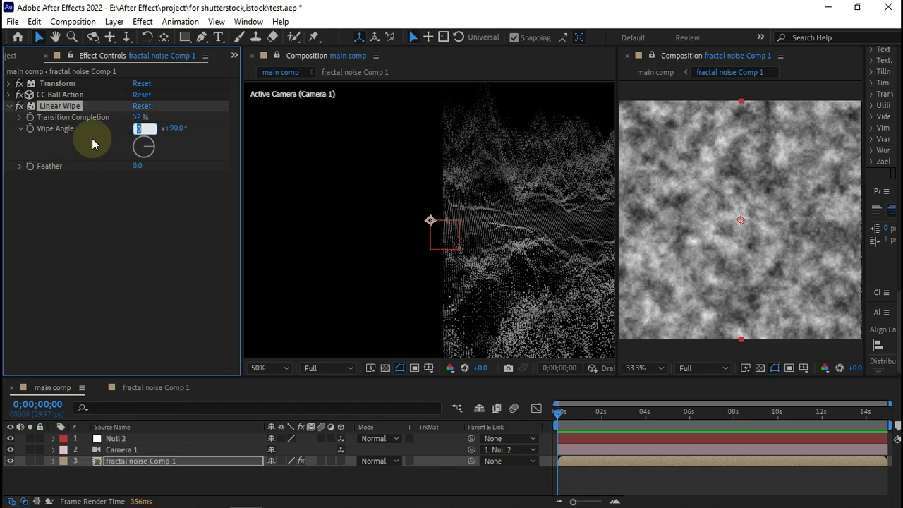
key("Tab")
type("100")
key("Tab")
type("20")
key("Return")
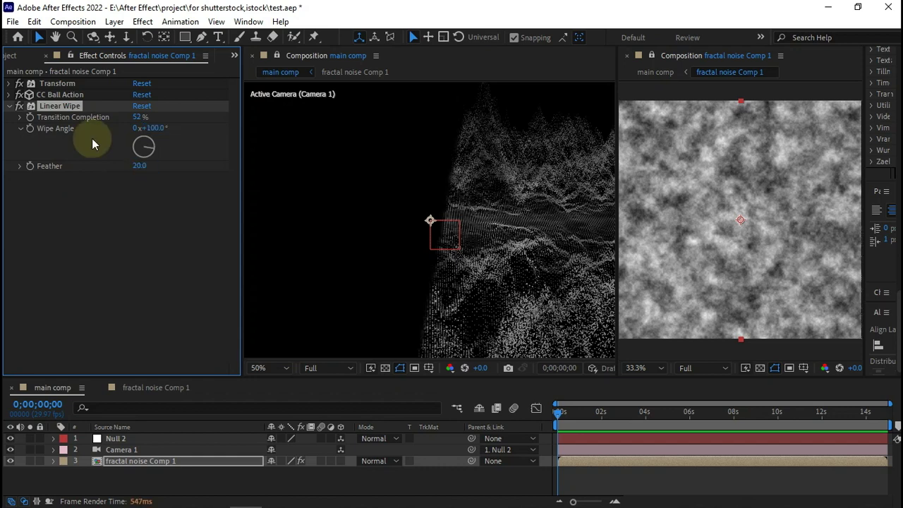
Change the wipe to a 180° angle, 60% completion and feather 300
left_click(153, 128)
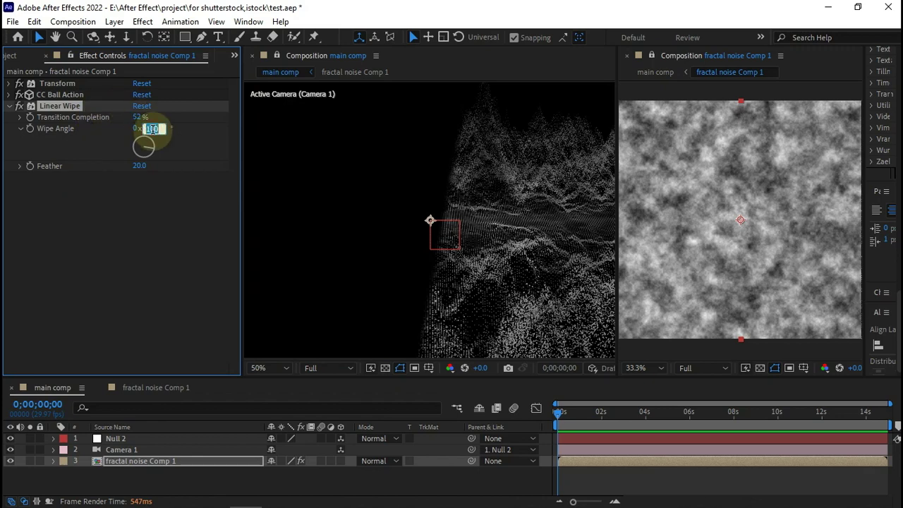
type("180")
key("Return")
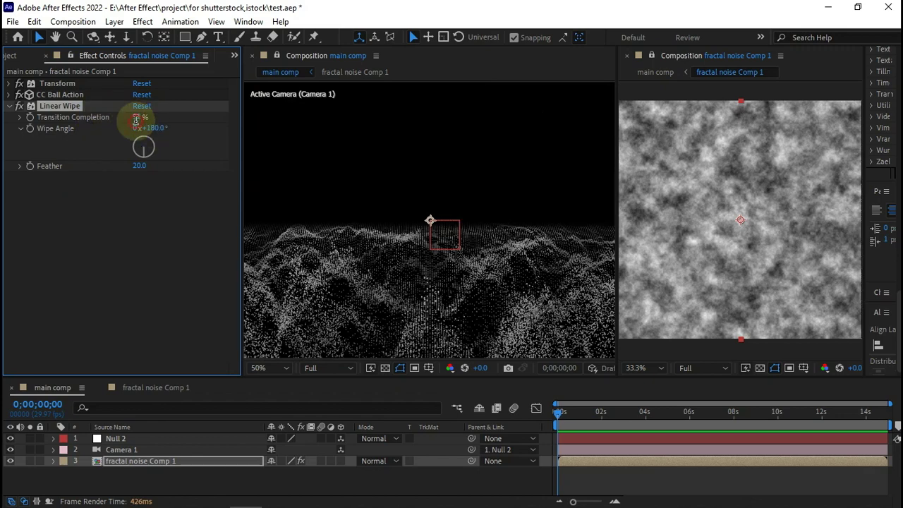
left_click(138, 117)
type("60")
key("Return")
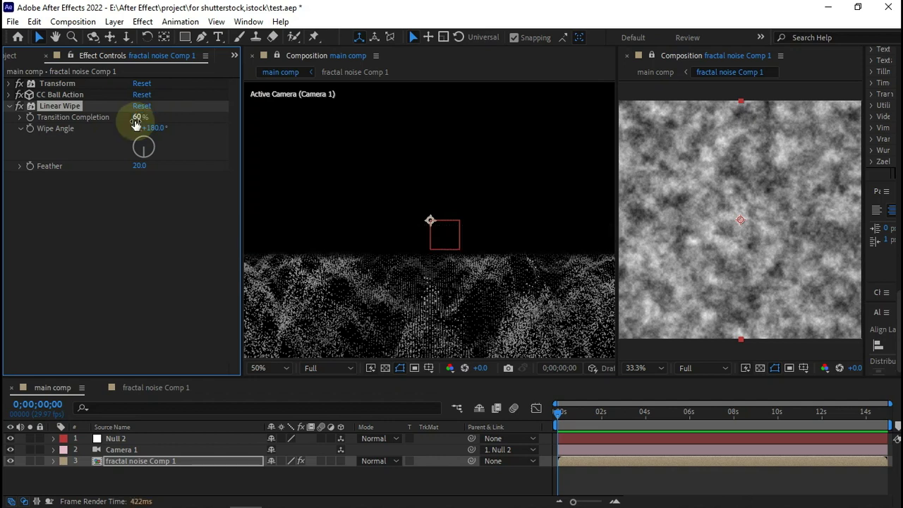
left_click(140, 167)
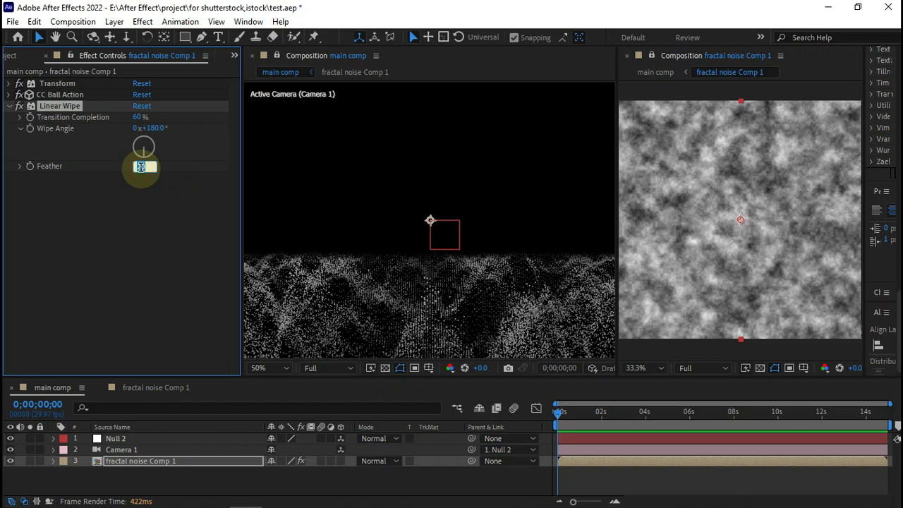
type("300")
left_click(142, 173)
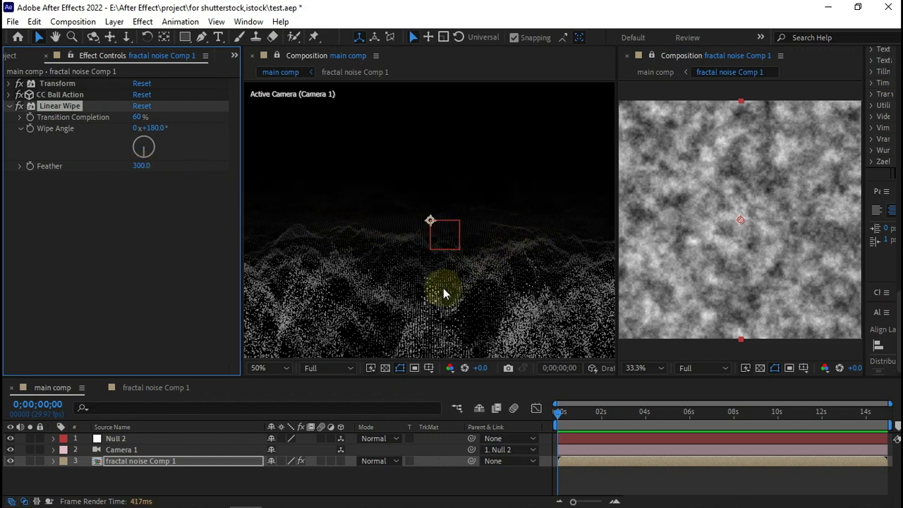
Set the viewer magnification to Fit to show the whole composition
left_click(265, 368)
left_click(264, 132)
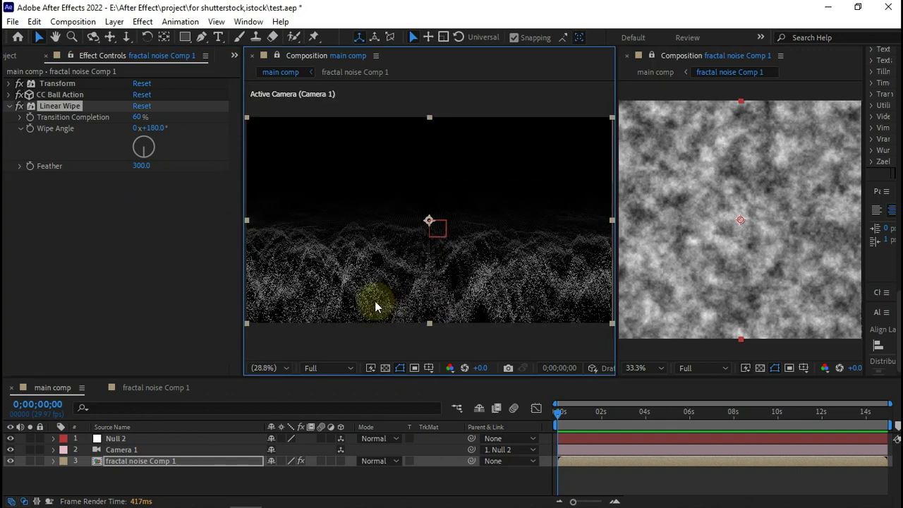
left_click(132, 387)
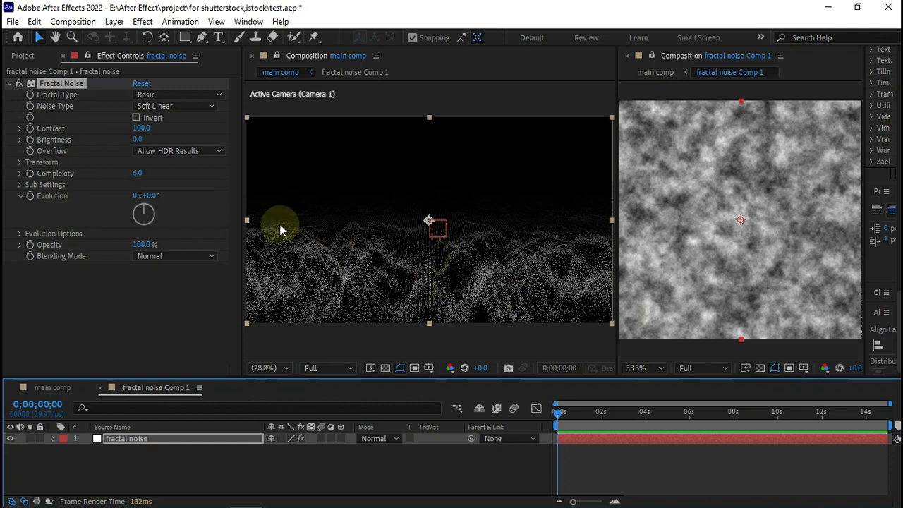
Set Fractal Noise Contrast to 50 and Complexity to 3, viewing the comp at 50%
left_click(141, 128)
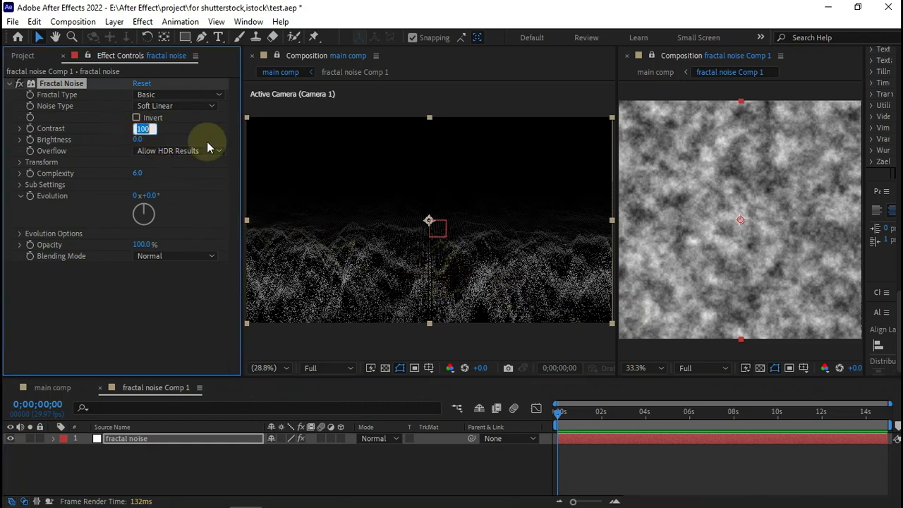
type("50")
key("Return")
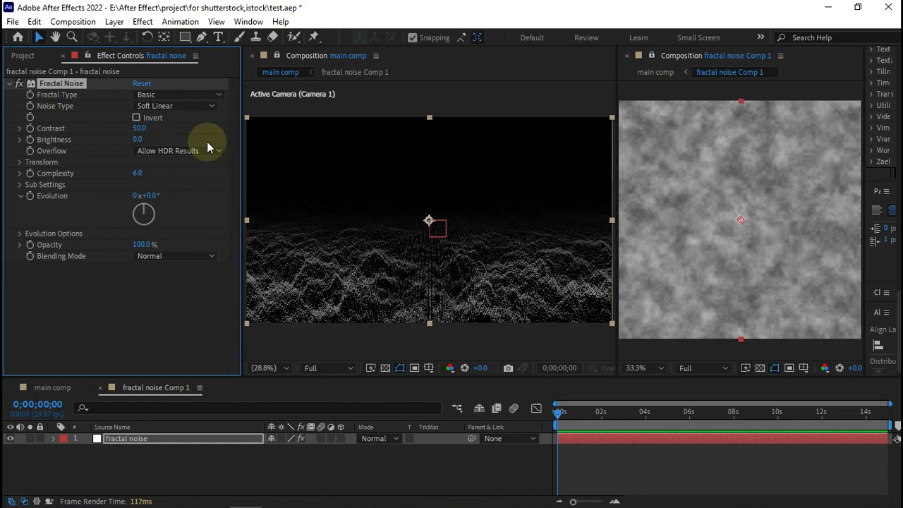
left_click(139, 174)
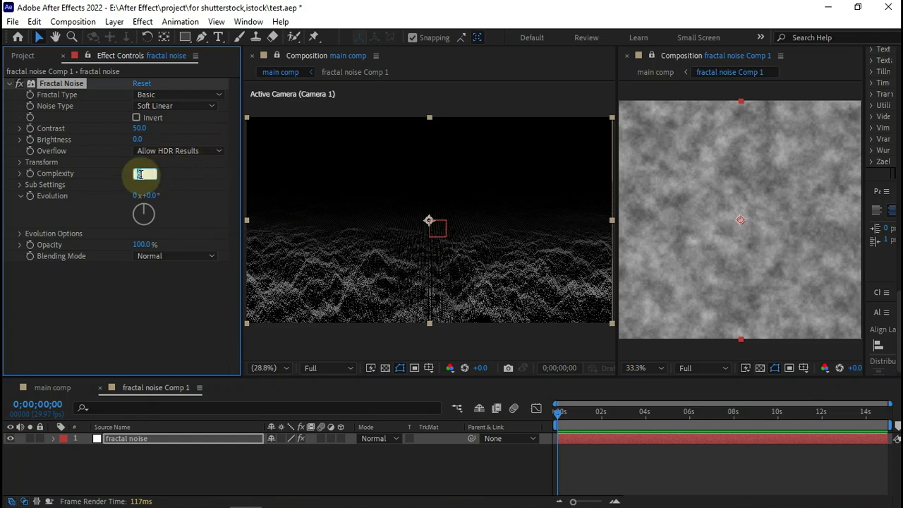
type("3")
key("Return")
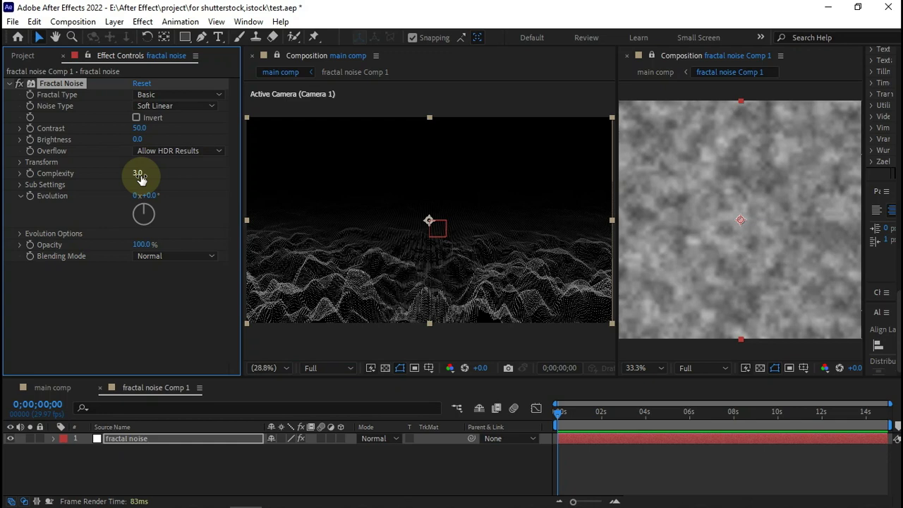
key("period")
key("period")
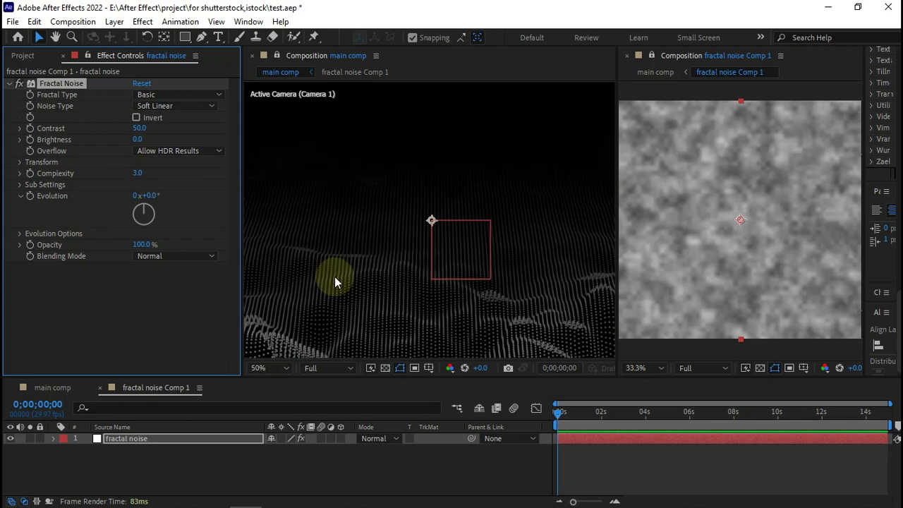
left_click_drag(422, 316, 417, 311)
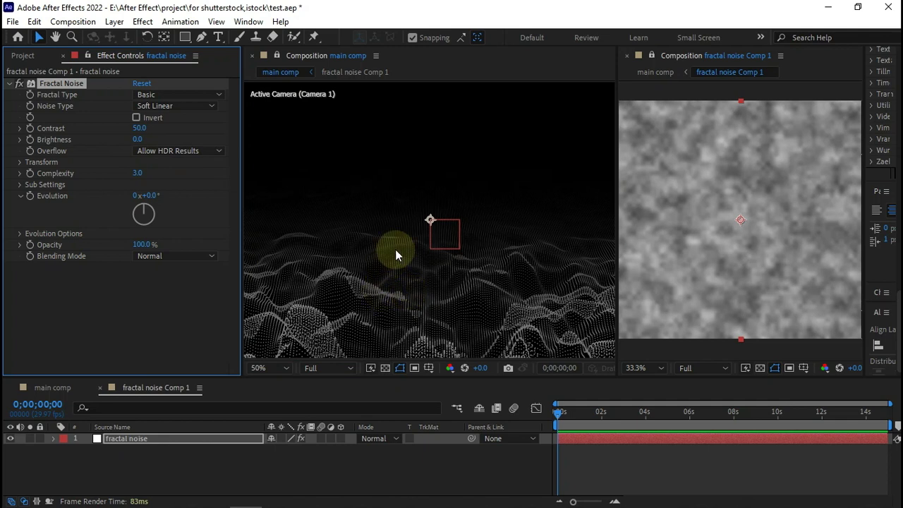
Test Complexity 18, then settle Fractal Noise Complexity at 2
left_click(137, 172)
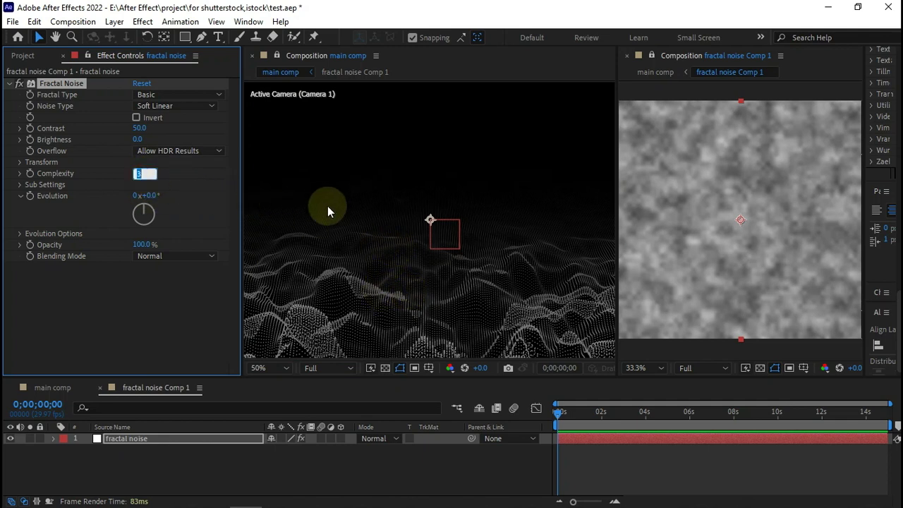
type("18")
key("Return")
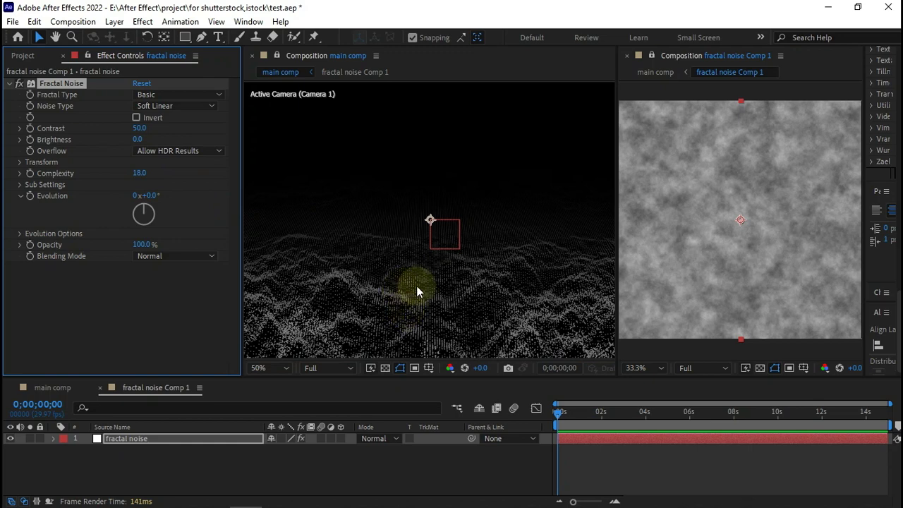
key("slash")
key("ctrl+z")
key("comma")
key("comma")
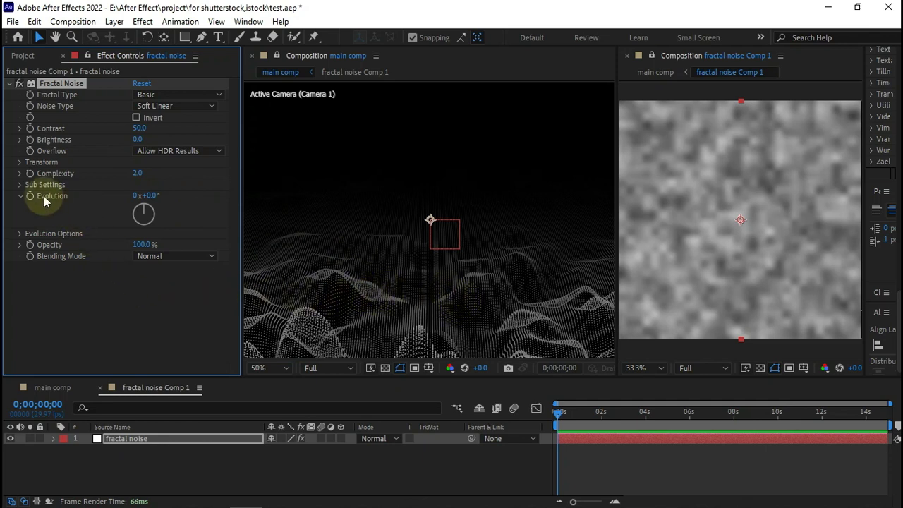
In Fractal Noise's Transform group, raise Scale from about 147 to exactly 200
left_click(18, 163)
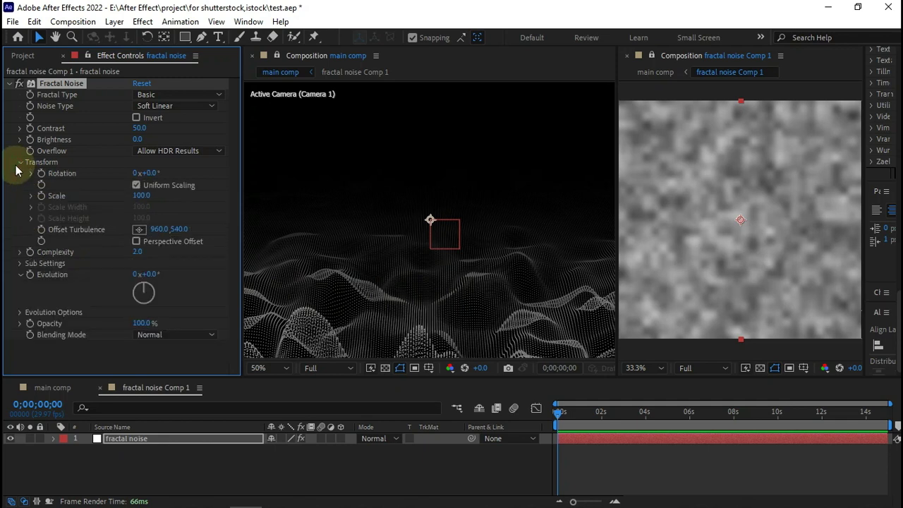
left_click(32, 195)
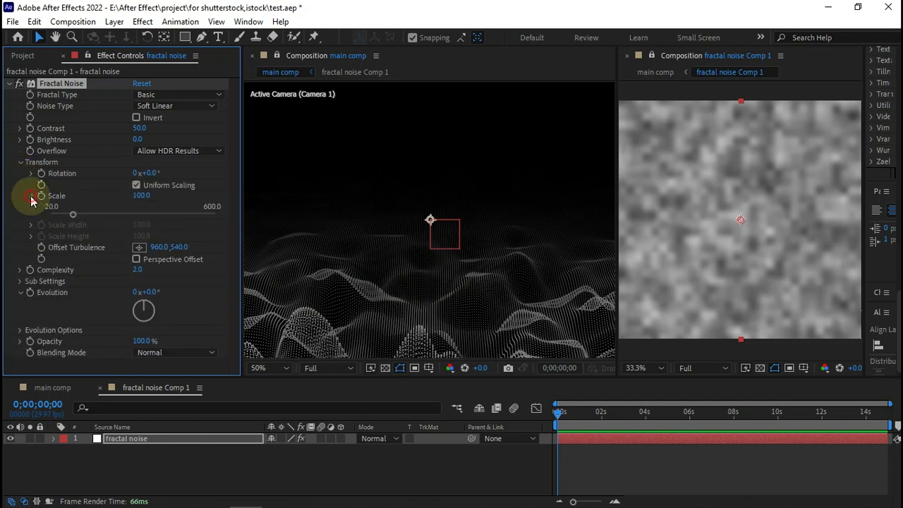
mouse_move(141, 196)
left_mouse_down()
mouse_move(173, 203)
mouse_move(148, 202)
left_mouse_up()
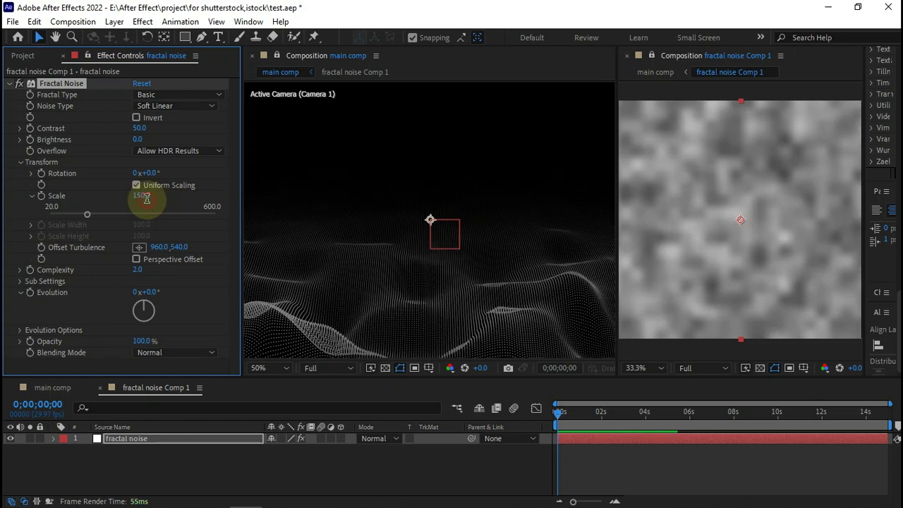
left_click(145, 198)
type("200")
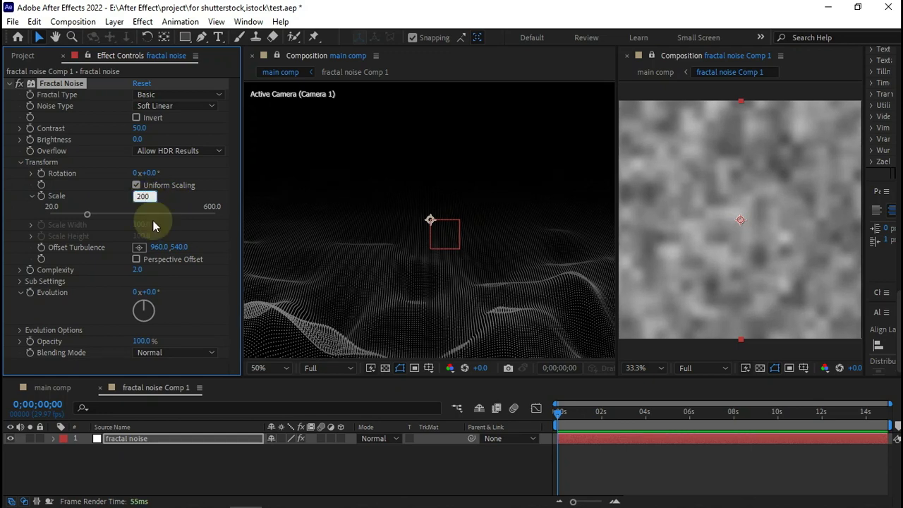
key("Return")
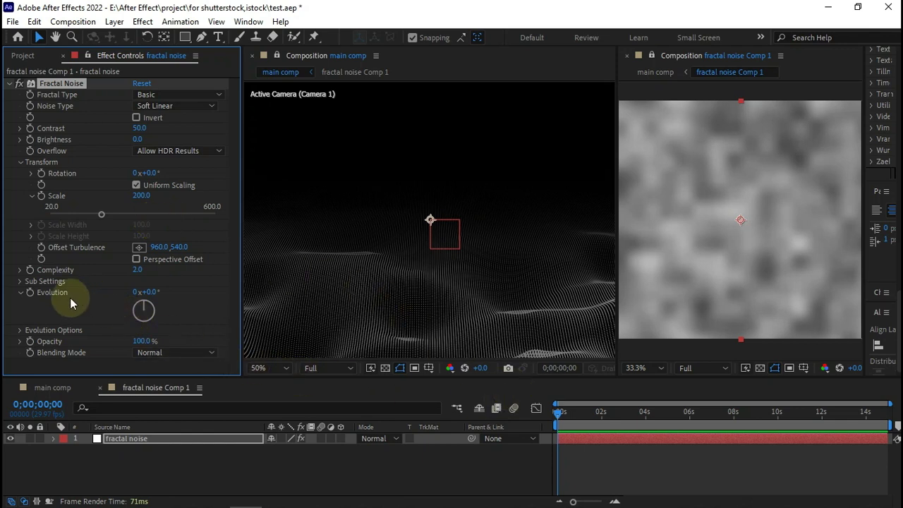
Drive Offset Turbulence with the expression [value[0],time*100]; and preview the drifting noise
left_click(42, 247, "alt")
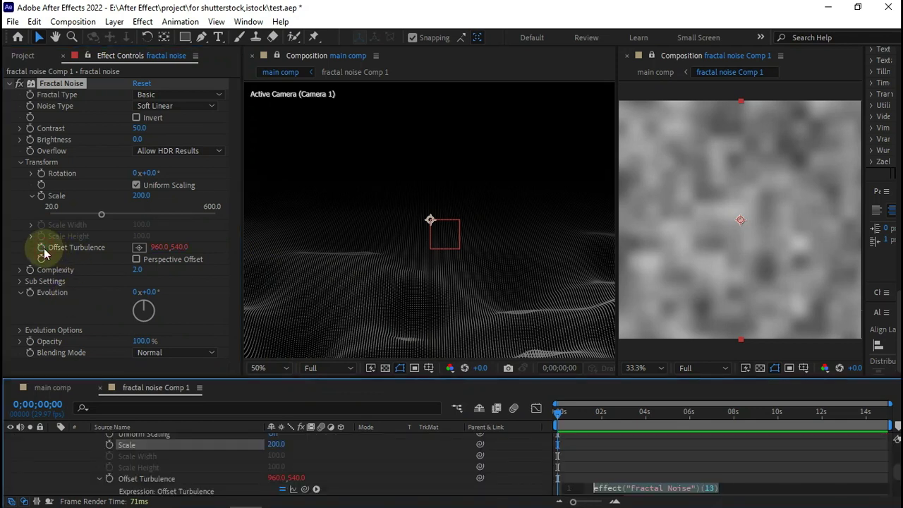
key("BackSpace")
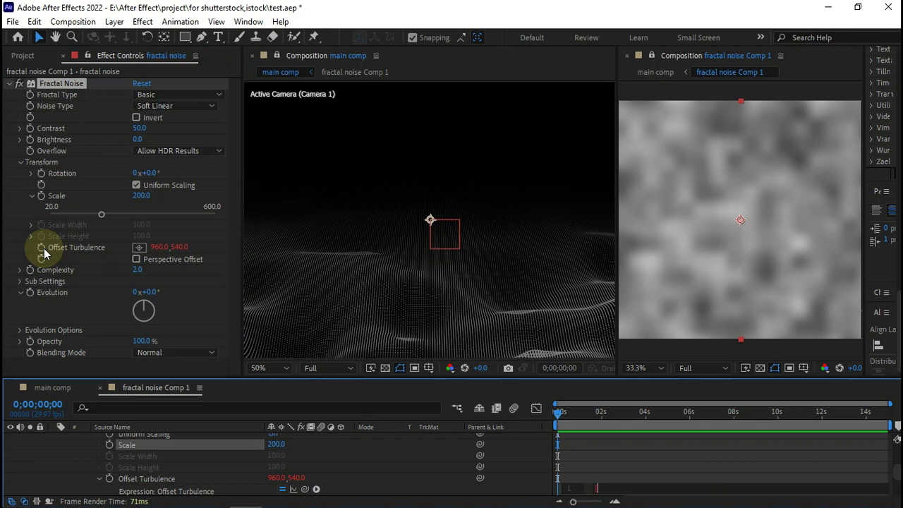
type("va")
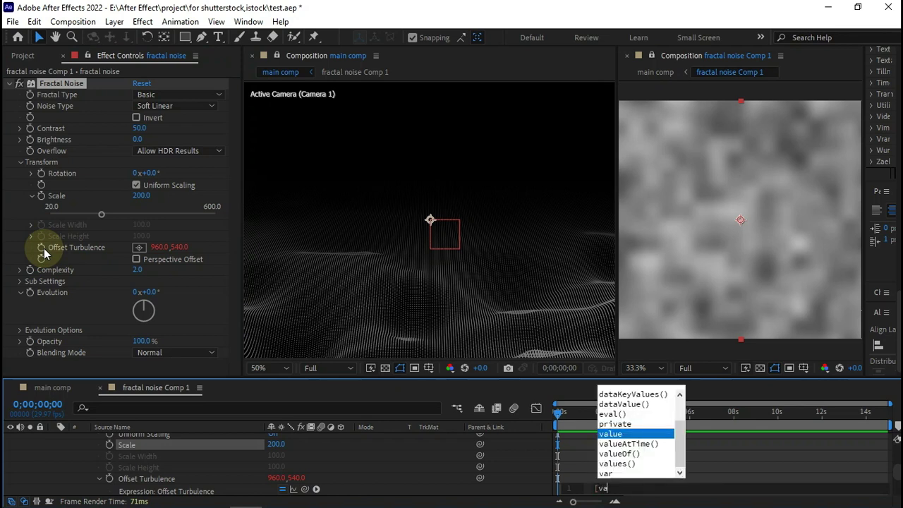
key("Return")
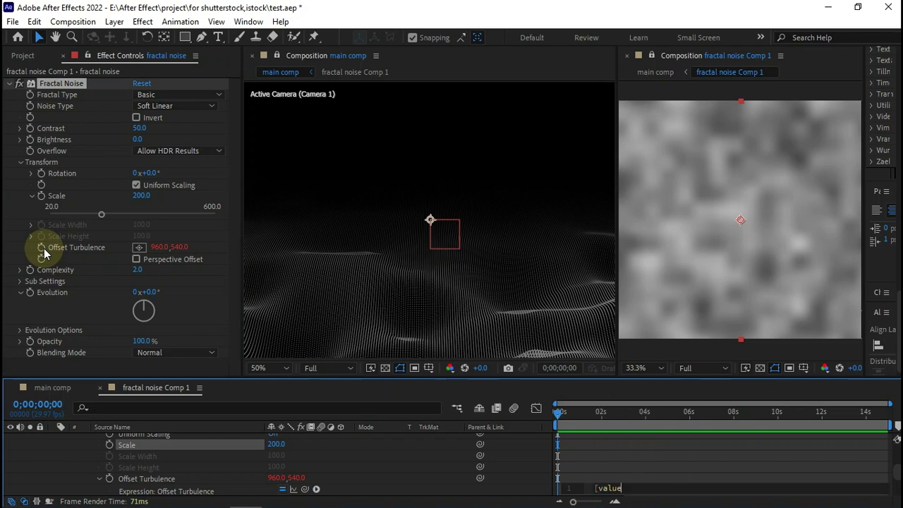
type("[0")
type("],")
type("time")
key("Return")
type("*")
type("100]")
type(";")
left_click(717, 447)
key("space")
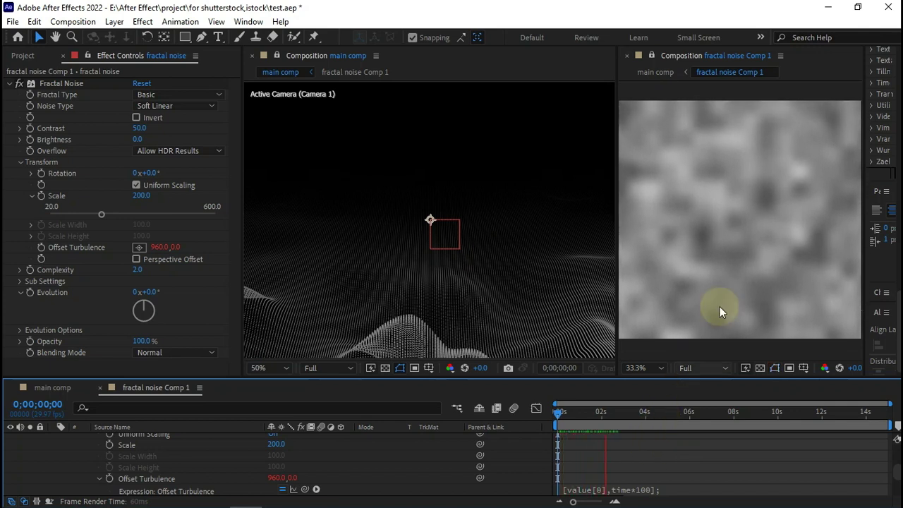
left_click_drag(604, 418, 590, 414)
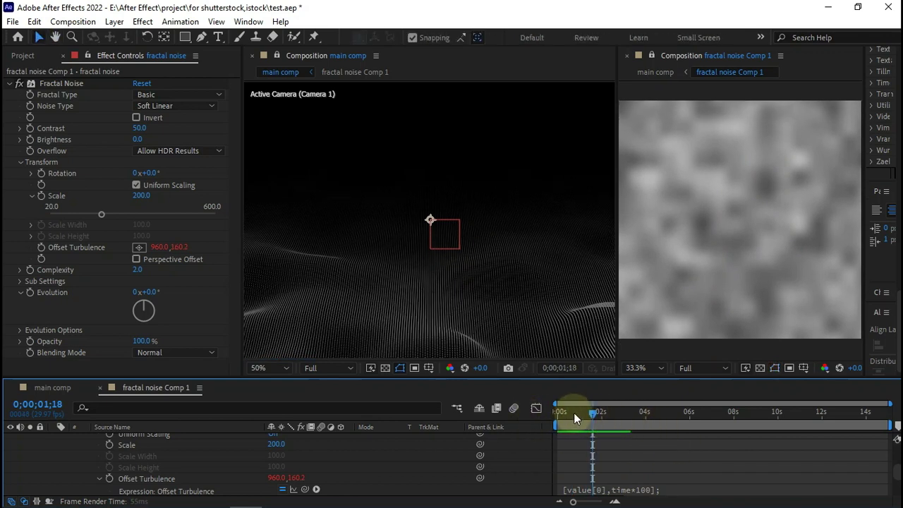
left_click(57, 388)
left_click_drag(571, 419, 630, 418)
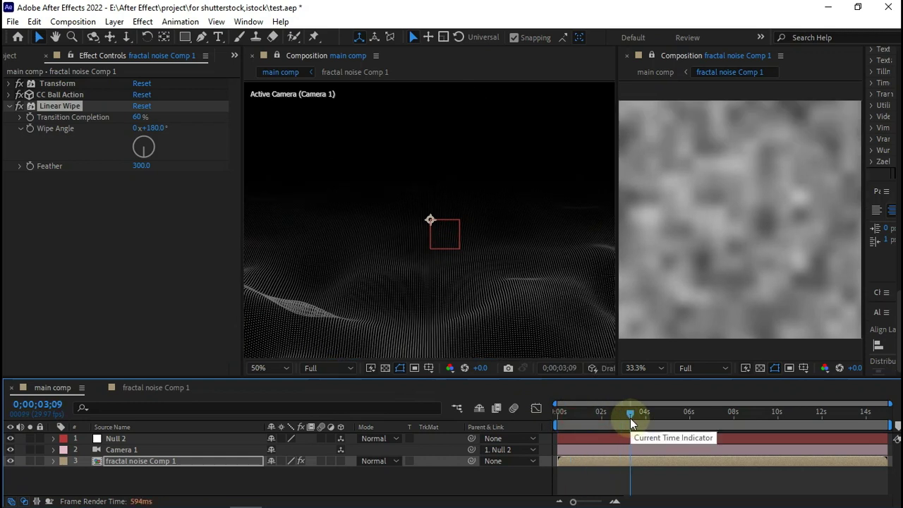
key("space")
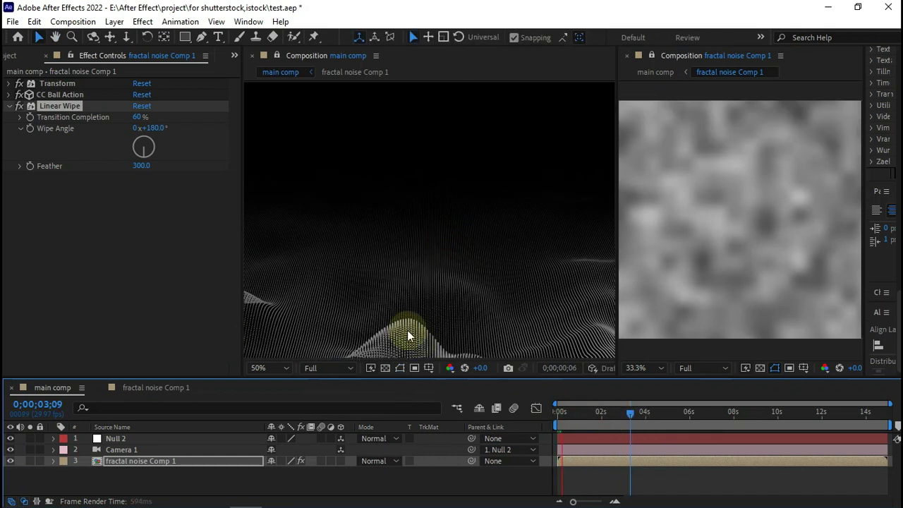
left_click(287, 371)
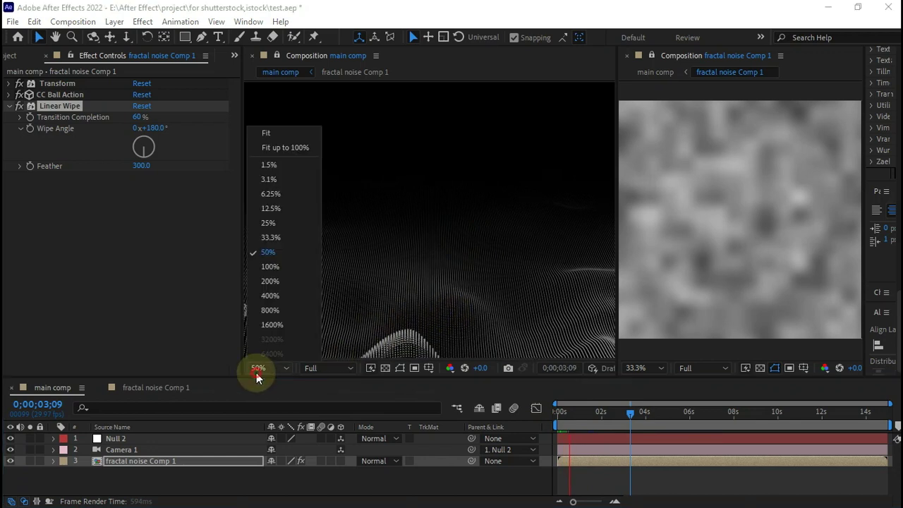
left_click(264, 133)
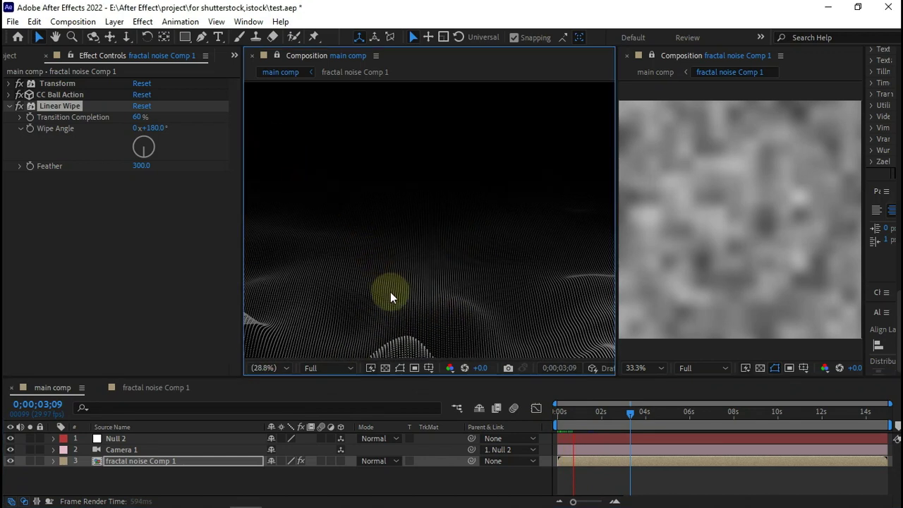
key("space")
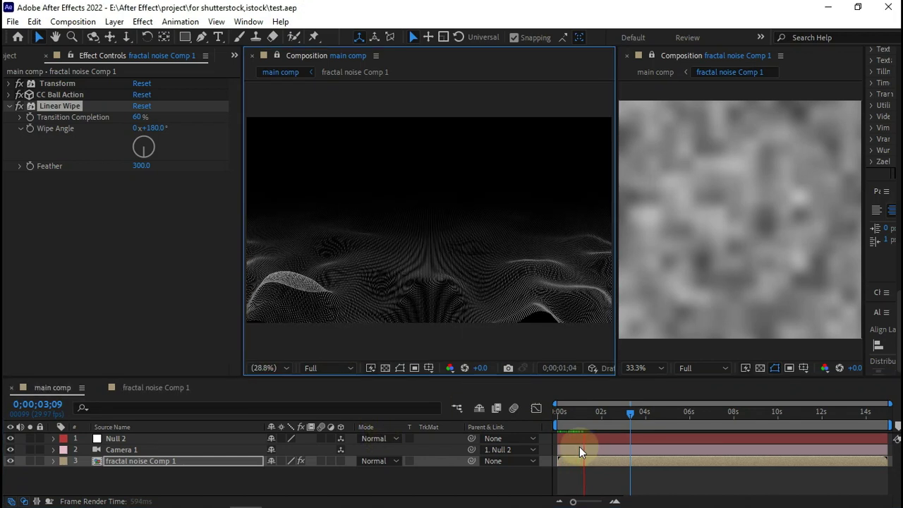
key("space")
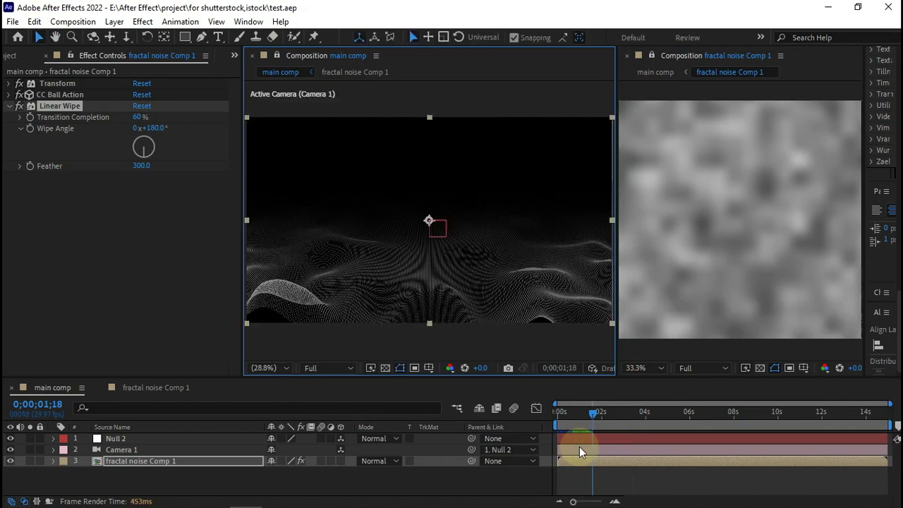
left_click(108, 391)
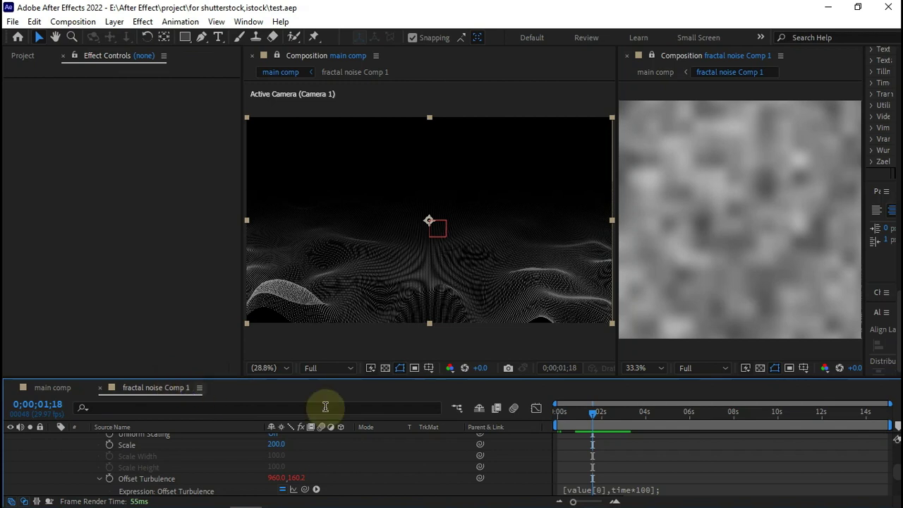
left_click_drag(599, 418, 475, 415)
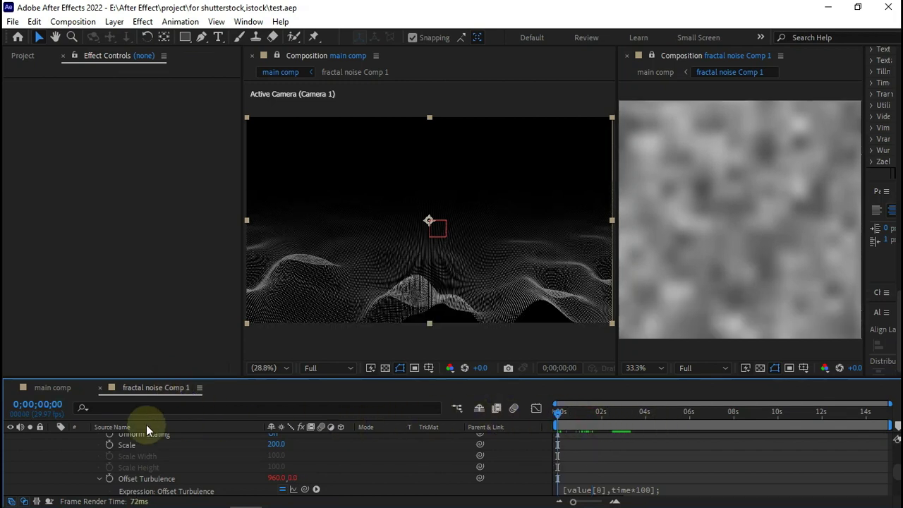
Give the noise layer's Evolution the expression time*100;, preview it, then return to main comp
scroll(145, 459, "up", 3)
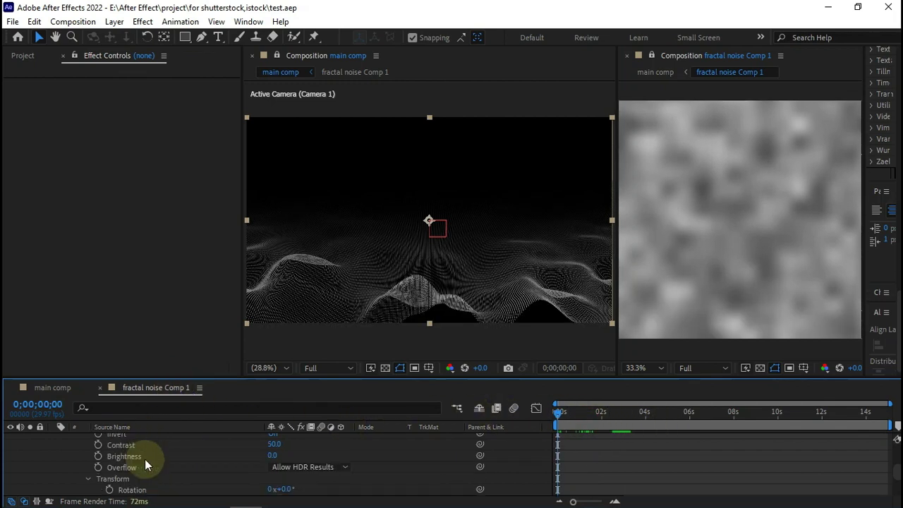
scroll(145, 459, "up", 3)
left_click(131, 439)
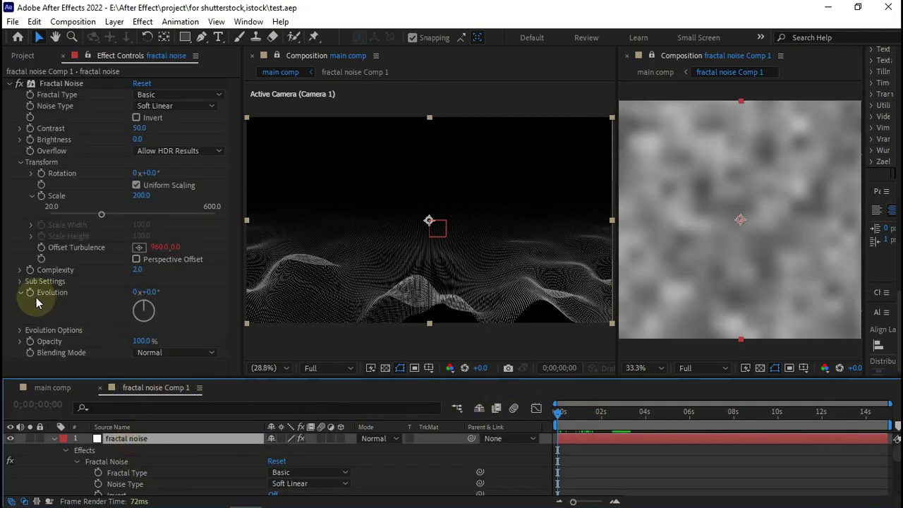
left_click(30, 293, "alt")
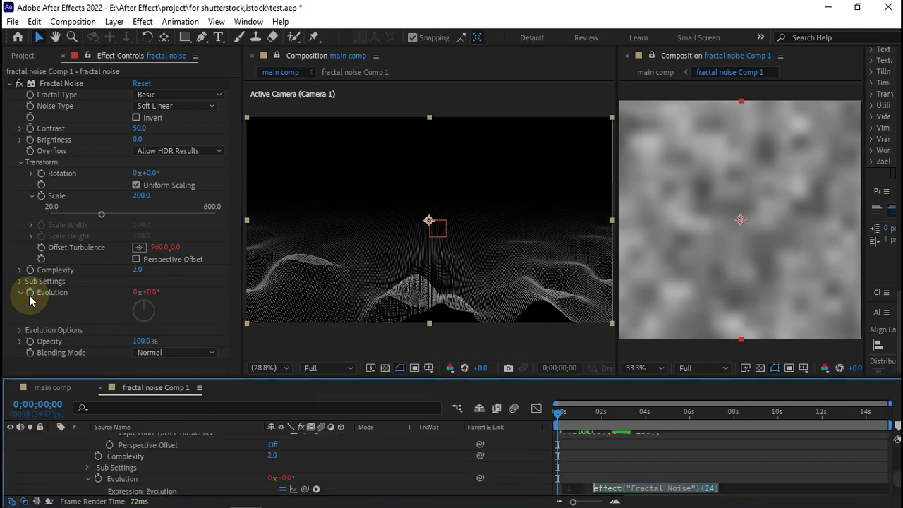
type("time")
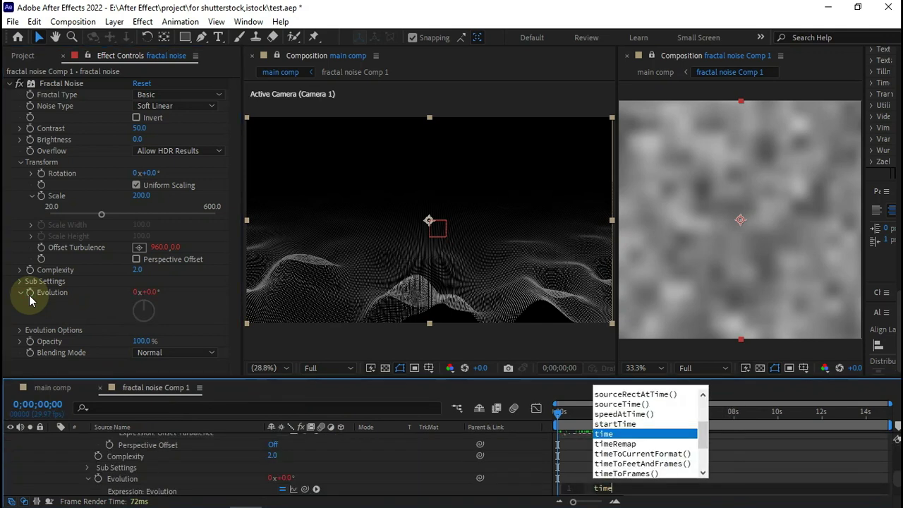
key("Escape")
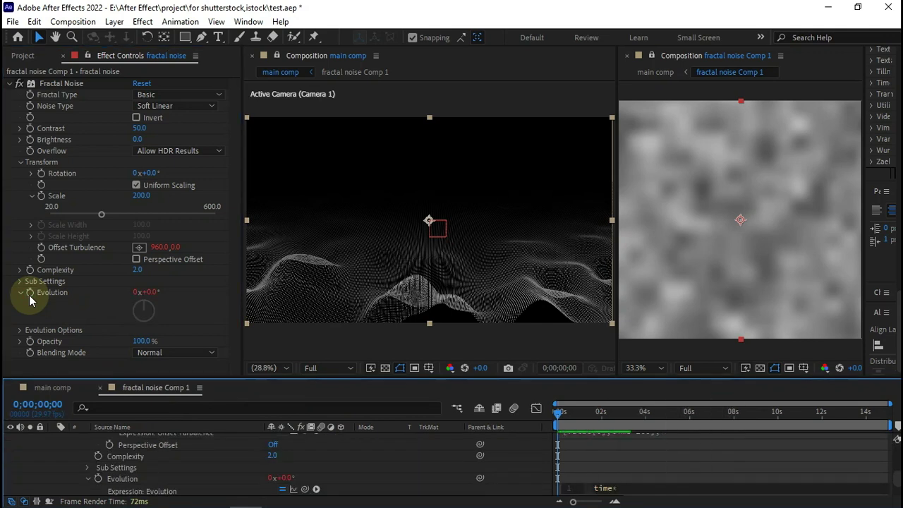
type("*100")
type(";")
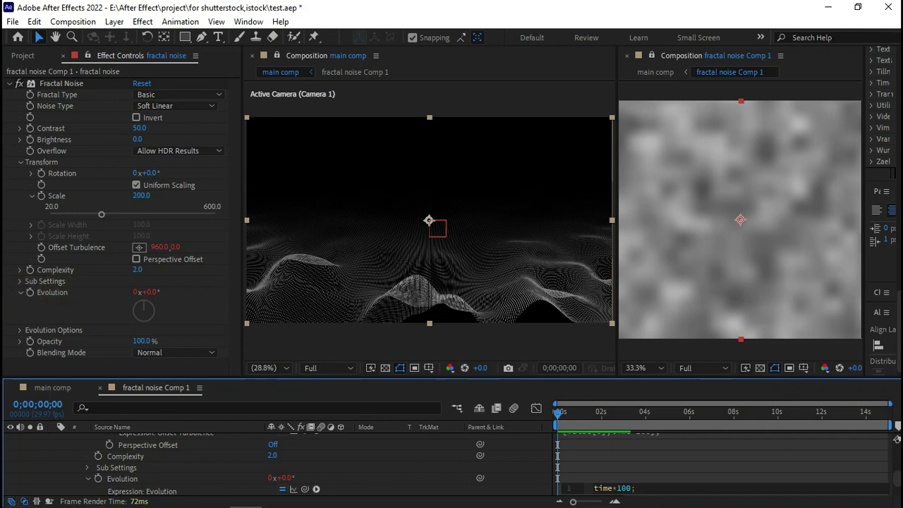
left_click(721, 452)
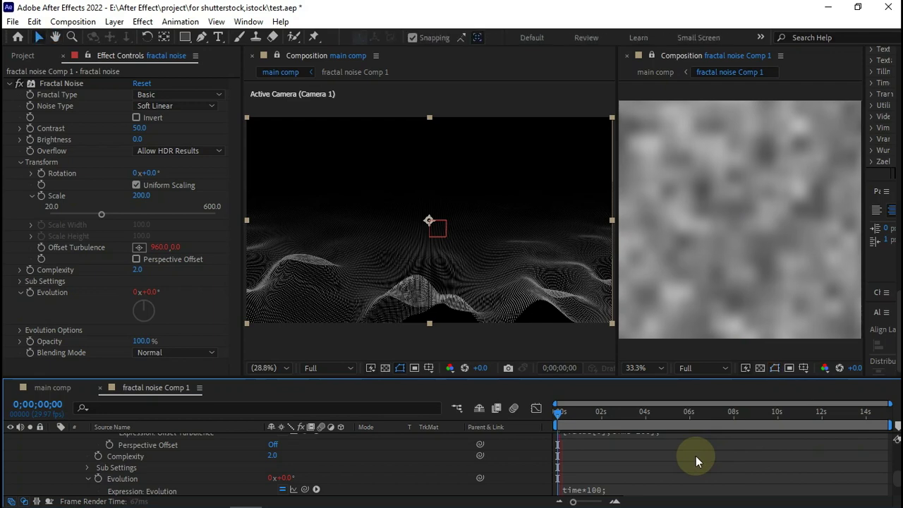
key("space")
left_click(48, 392)
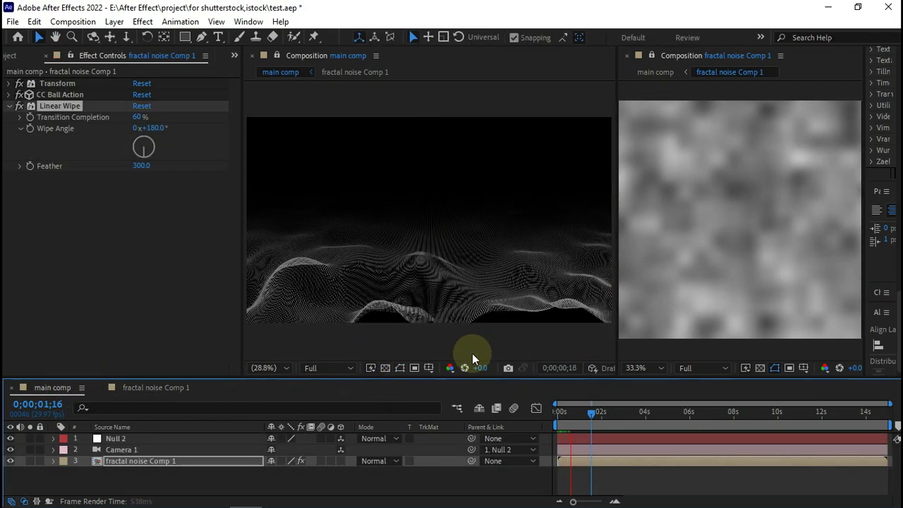
Go to frame 0;00;00;13, widen the main comp viewer and set magnification to Fit
scroll(425, 316, "up", 3)
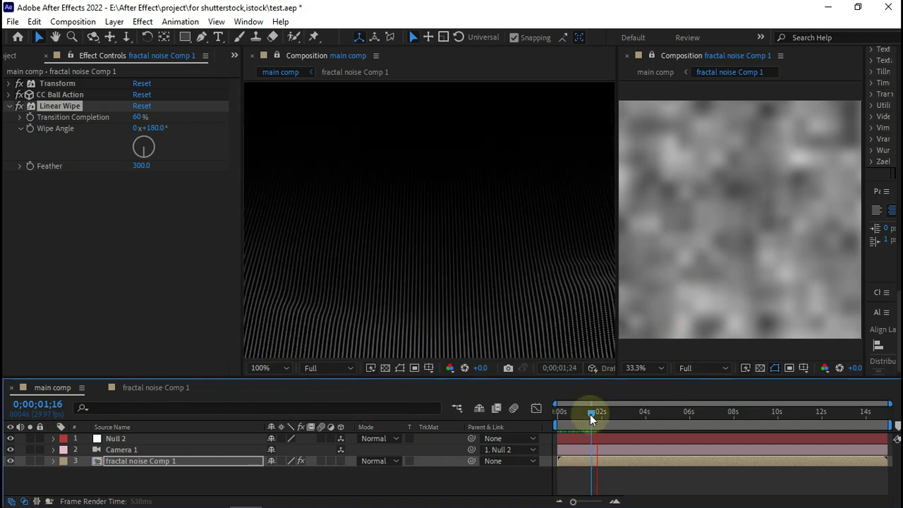
mouse_move(590, 414)
left_mouse_down()
mouse_move(564, 420)
mouse_move(588, 417)
left_mouse_up()
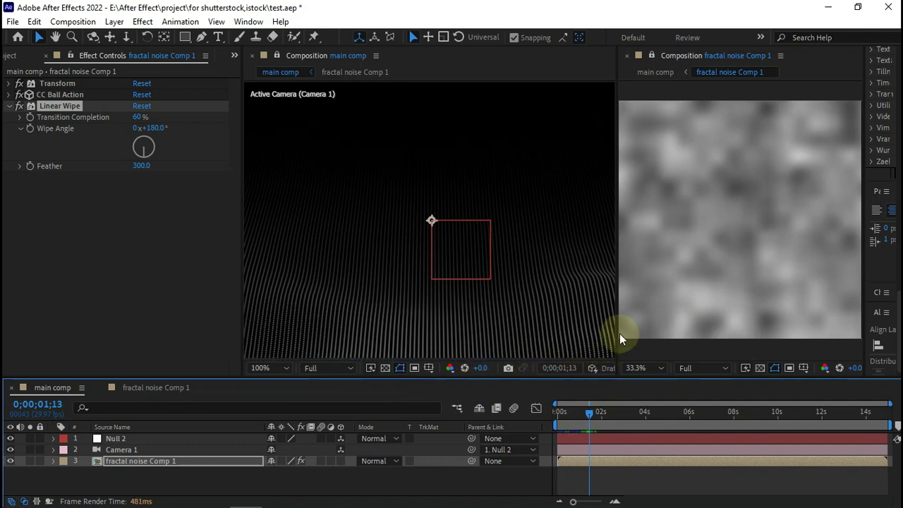
left_click_drag(617, 334, 717, 337)
left_click(271, 369)
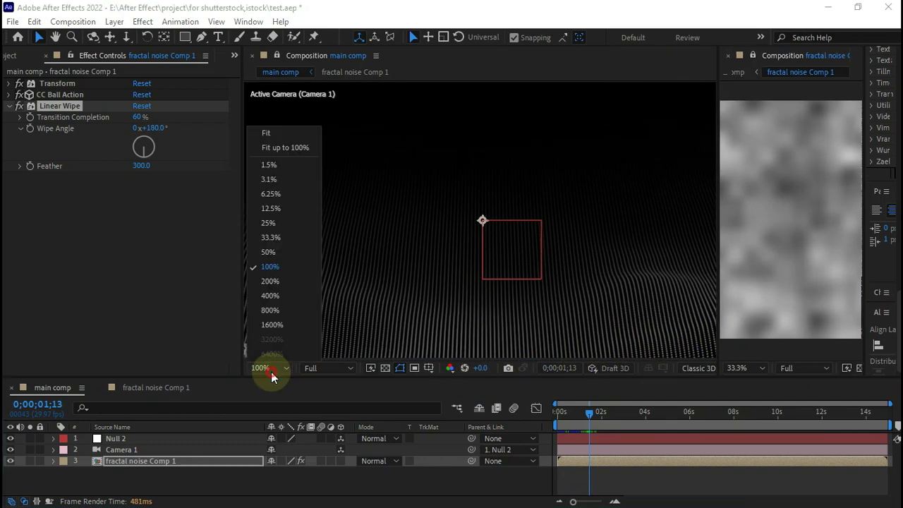
left_click(260, 134)
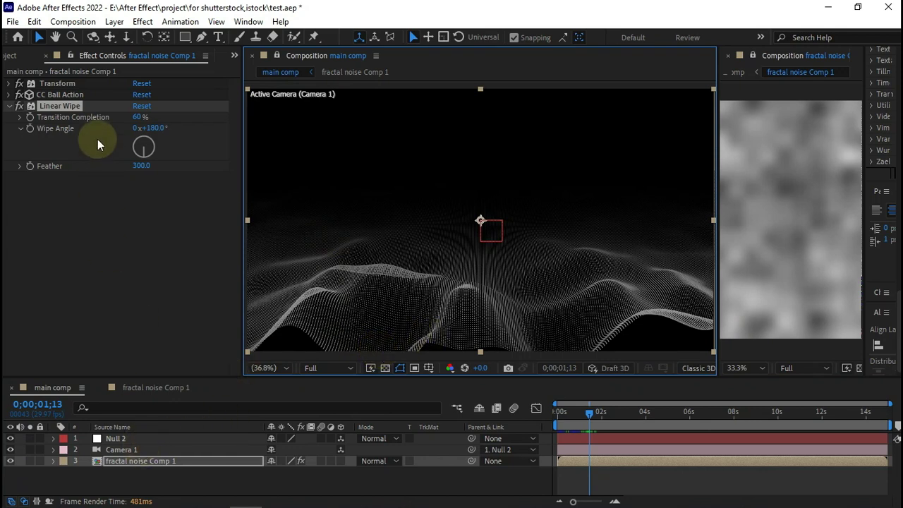
left_click(70, 105)
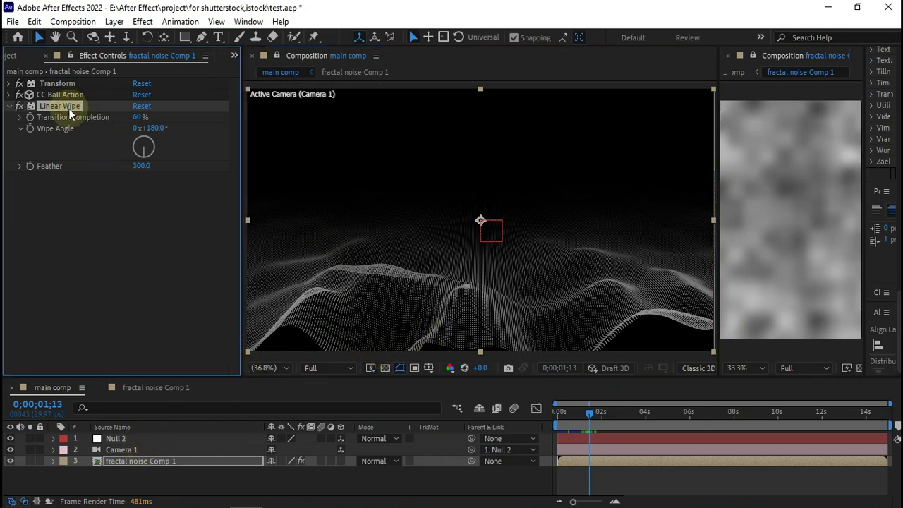
Duplicate Linear Wipe as Linear Wipe 2, give the original feather 20 and 52% completion, and save
key("ctrl+d")
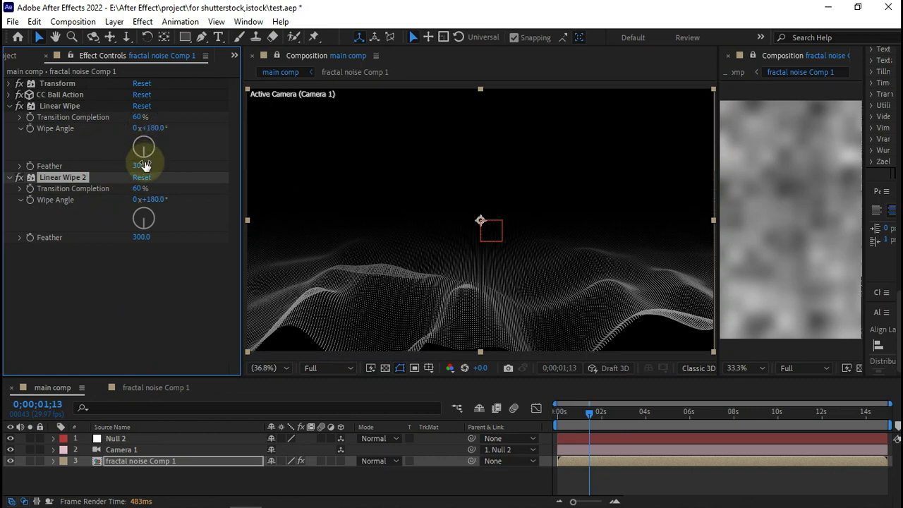
left_click(142, 165)
type("20")
key("Return")
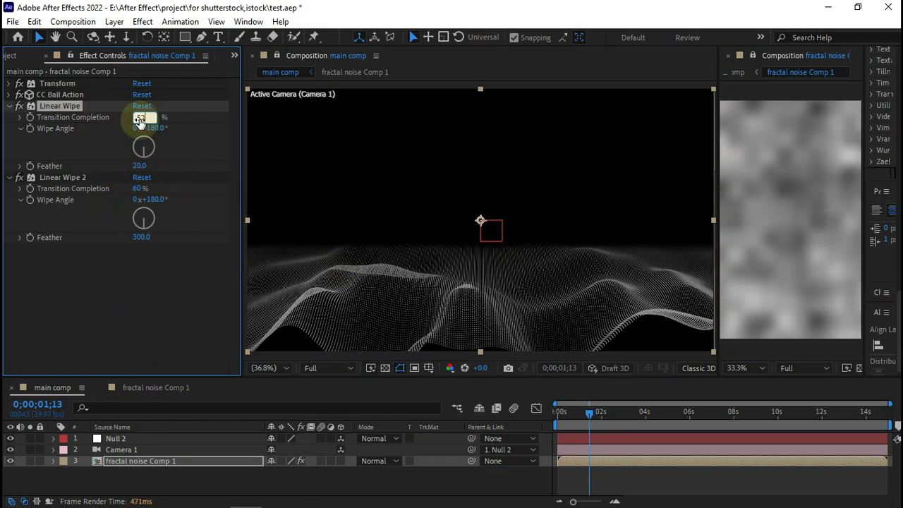
type("52")
key("Return")
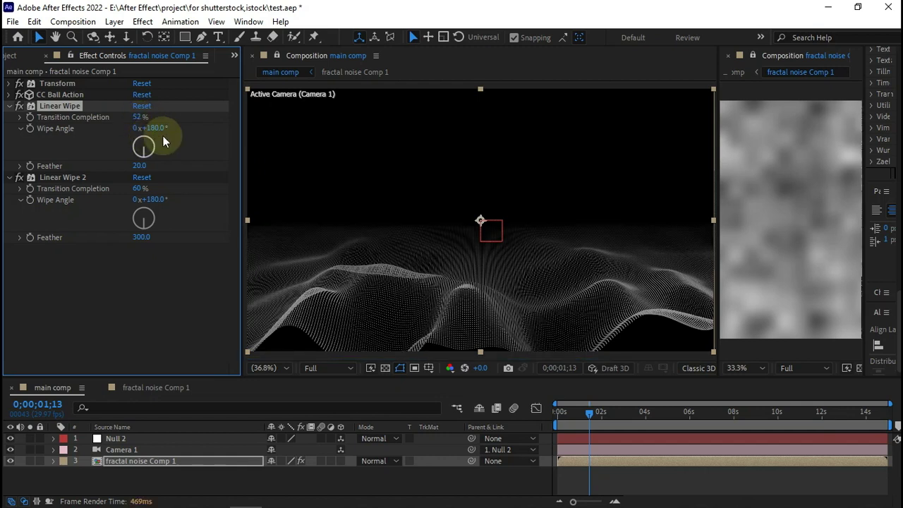
left_click(150, 461)
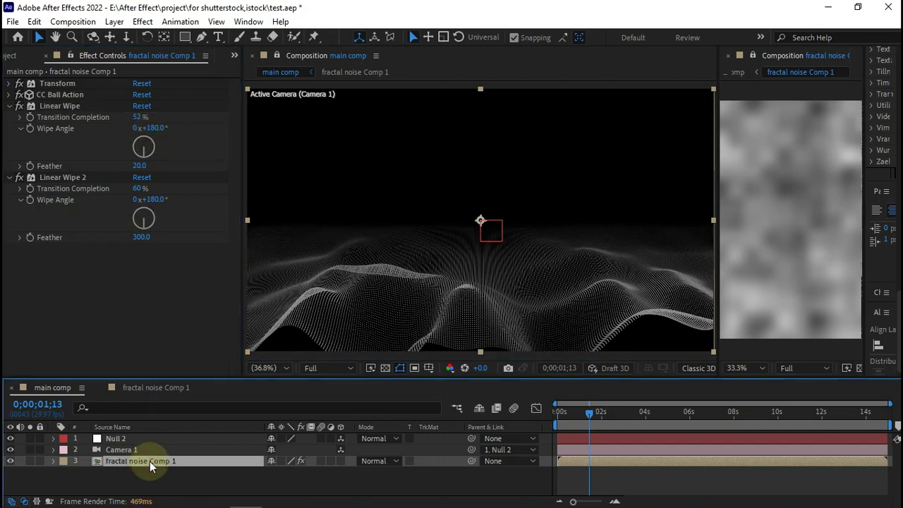
key("ctrl+s")
Apply Colorama to the terrain and try its Clay and Deep Ocean palettes
key("ctrl+space")
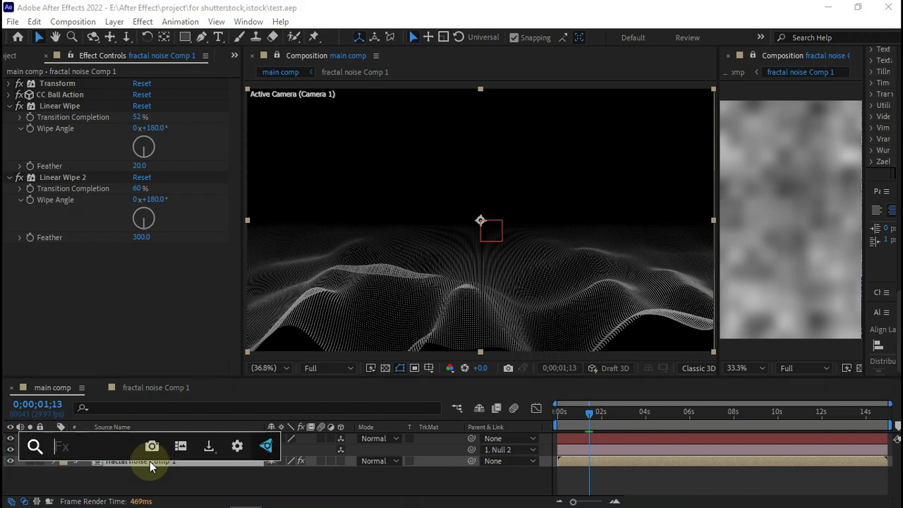
type("colo")
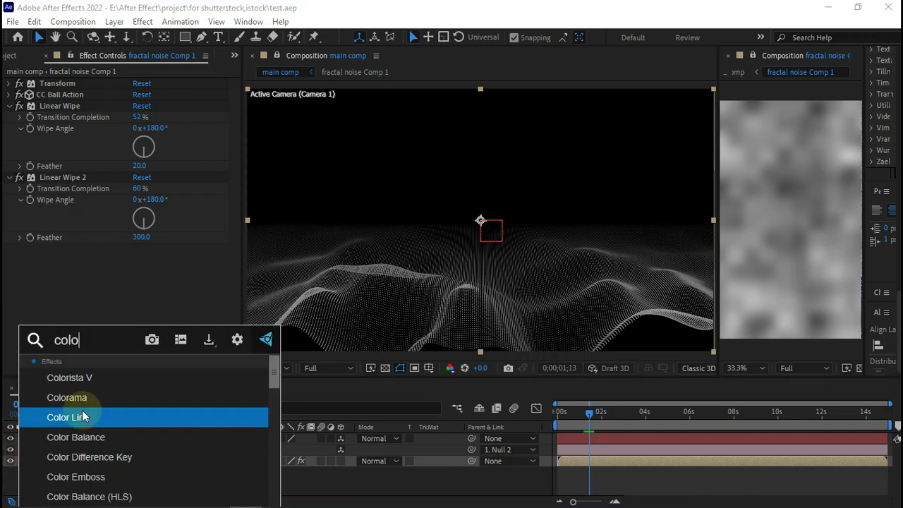
left_click(82, 399)
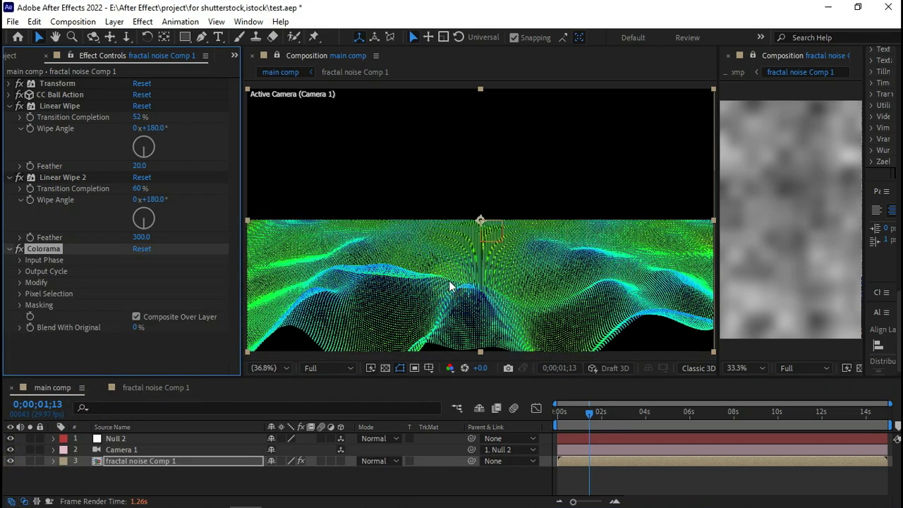
left_click(20, 271)
left_click(180, 197)
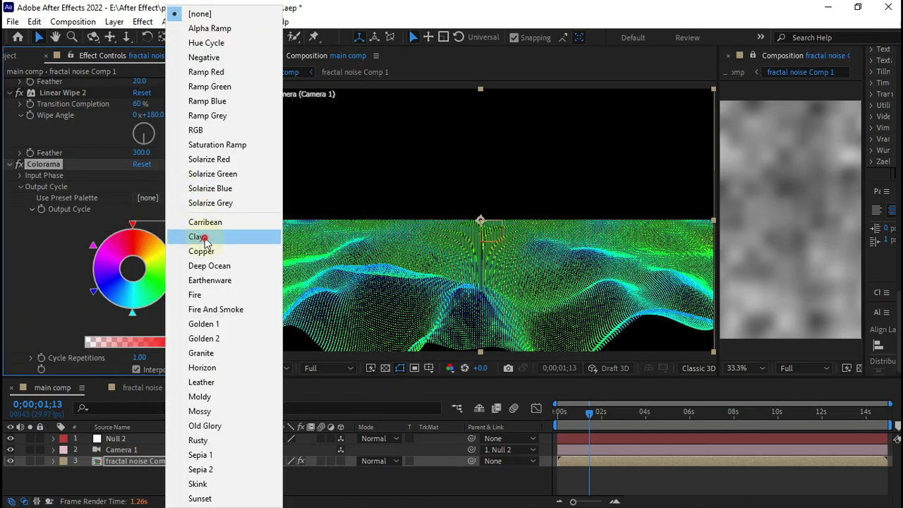
left_click(202, 292)
left_click(168, 197)
left_click(202, 262)
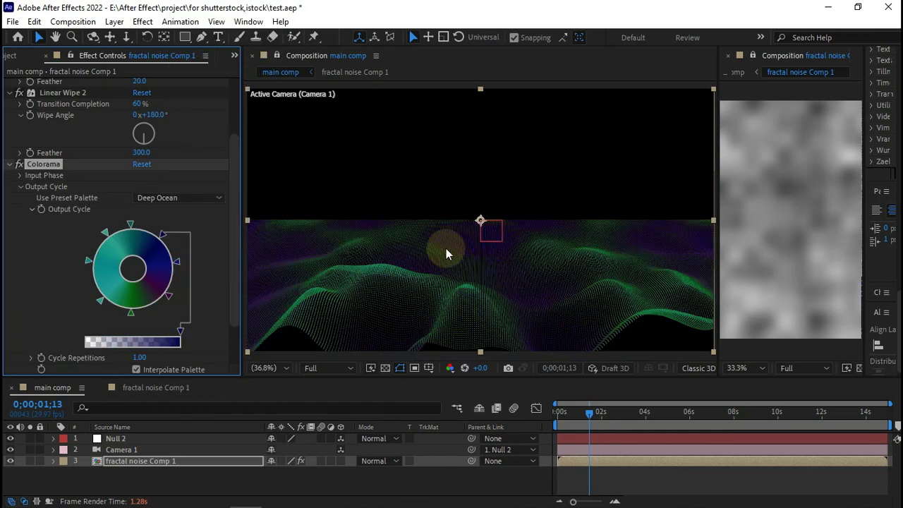
Delete the Colorama effect and search the effects for 'tri'
left_click(41, 163)
key("Delete")
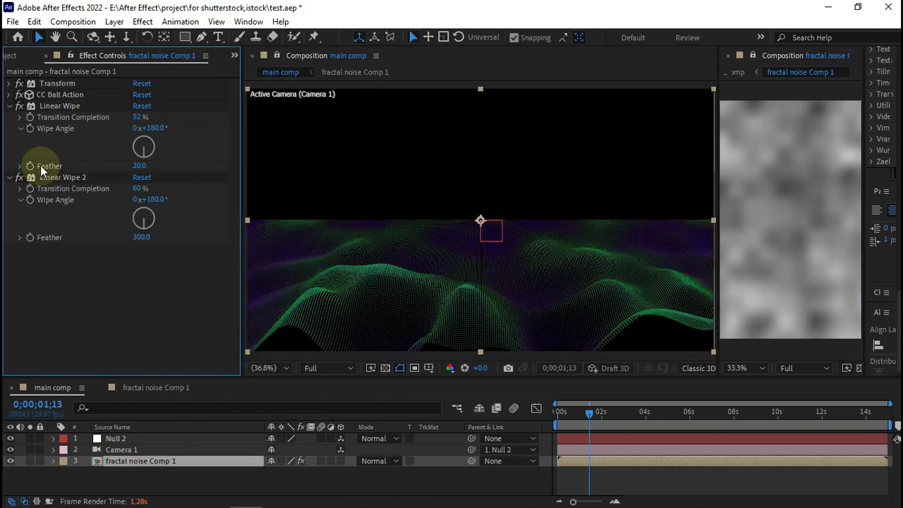
key("ctrl+space")
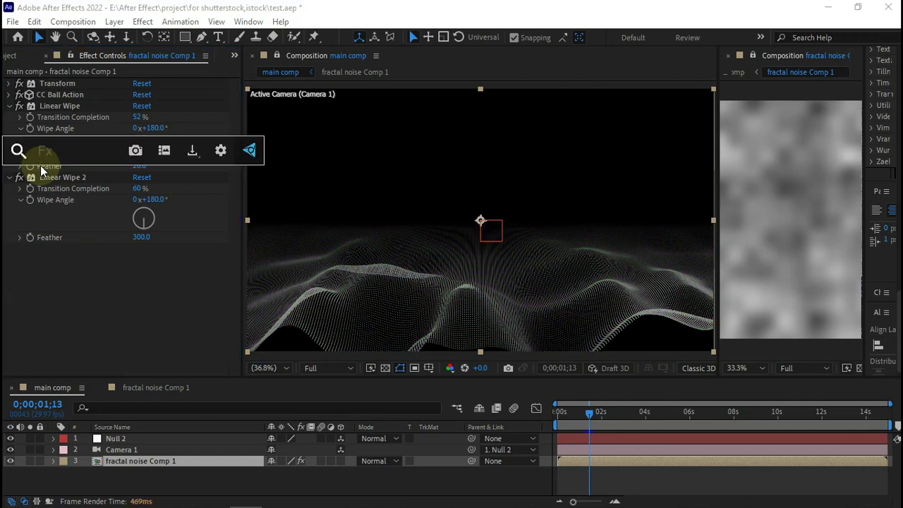
type("tri")
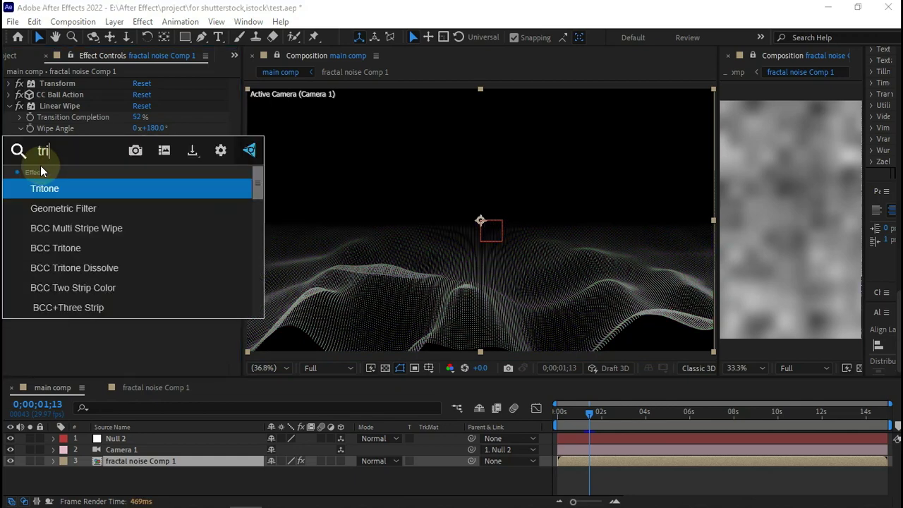
Apply Tritone and try a purple Highlights colour
key("Return")
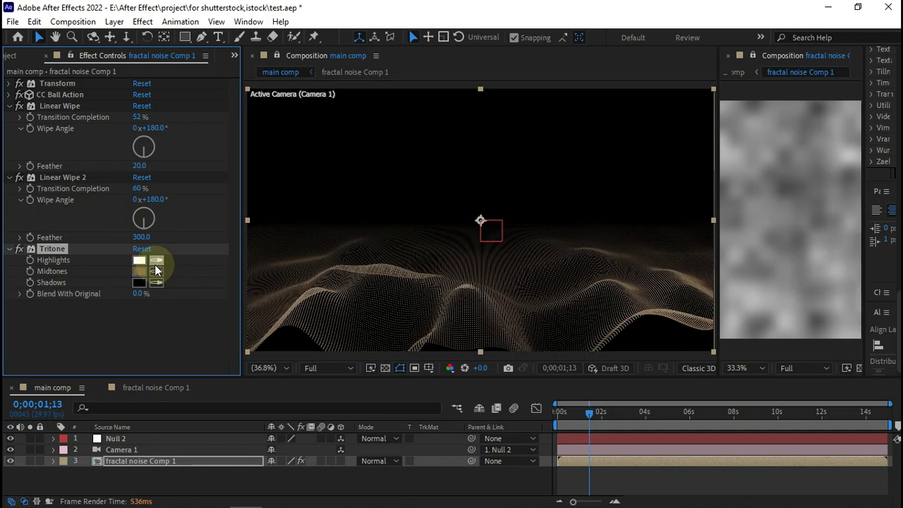
left_click(137, 263)
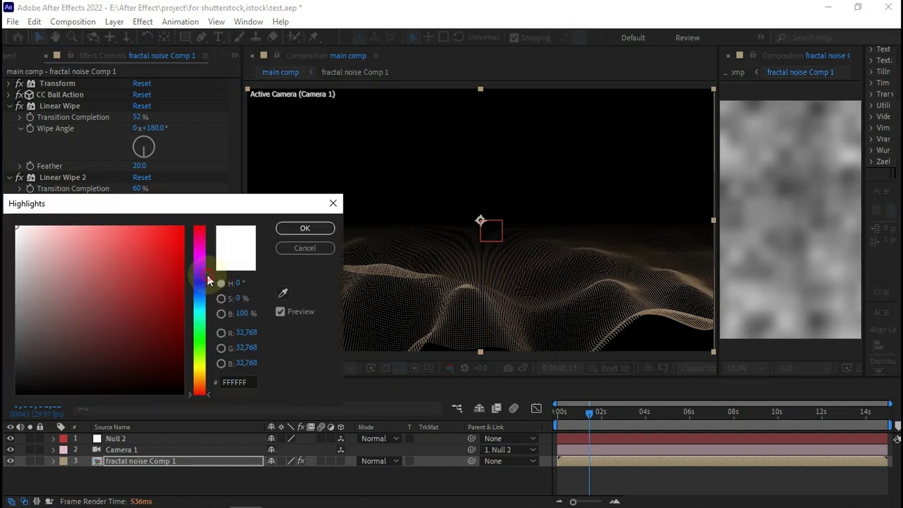
left_click_drag(207, 275, 207, 233)
left_click(306, 228)
Set Tritone Midtones to blue and return Highlights to white
left_click(139, 272)
mouse_move(201, 278)
left_mouse_down()
mouse_move(200, 307)
mouse_move(201, 289)
left_mouse_up()
left_click(305, 228)
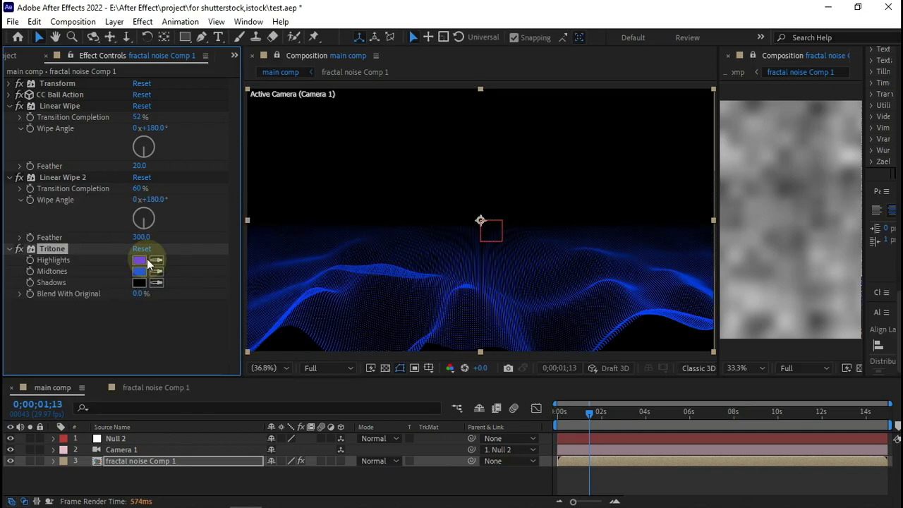
left_click(139, 261)
left_click(17, 227)
left_click(305, 228)
left_click(159, 461)
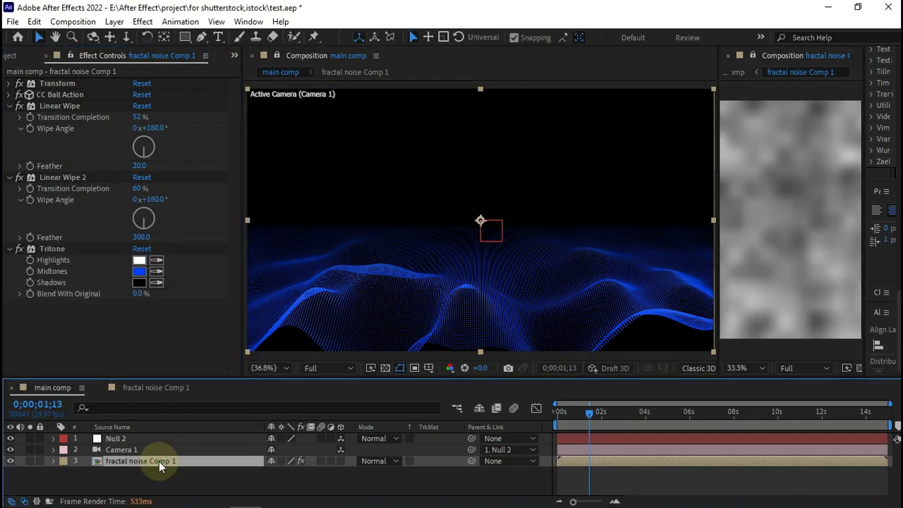
key("ctrl+space")
Apply Curves and move it above Tritone in the effect stack
type("cur")
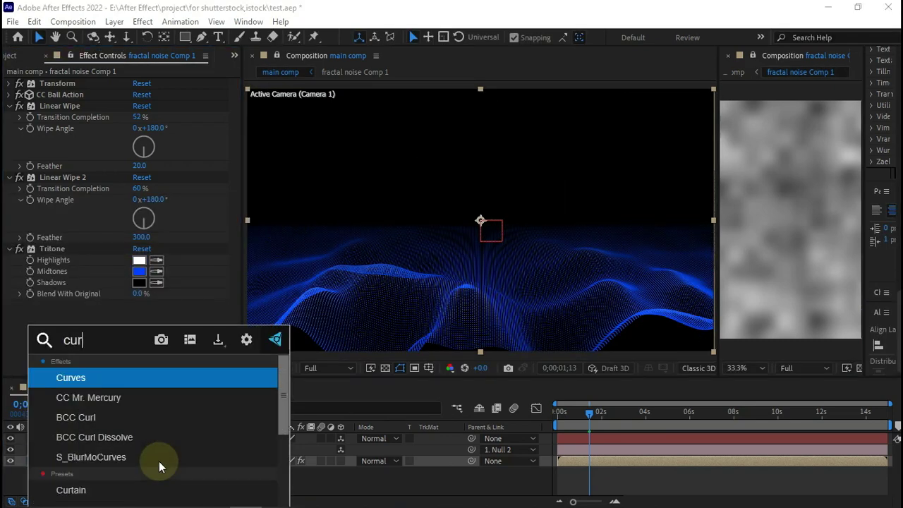
type("ve")
key("Return")
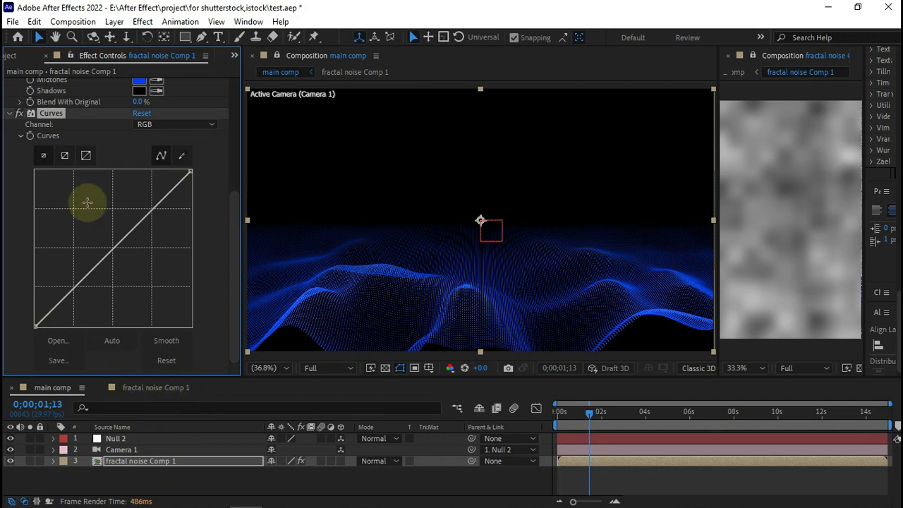
left_click(20, 114, "ctrl")
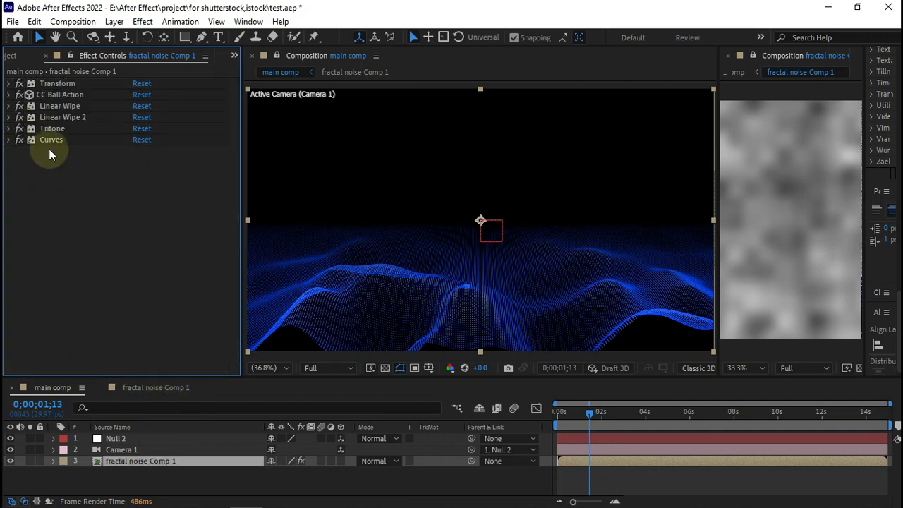
left_click_drag(44, 138, 44, 123)
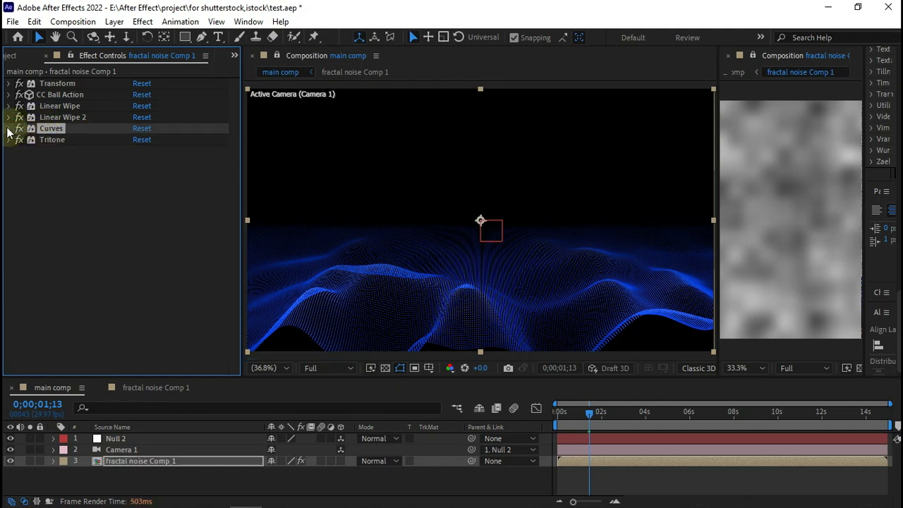
Lift the upper curve and pull a lower point down to form a contrast S-curve
left_click(8, 127)
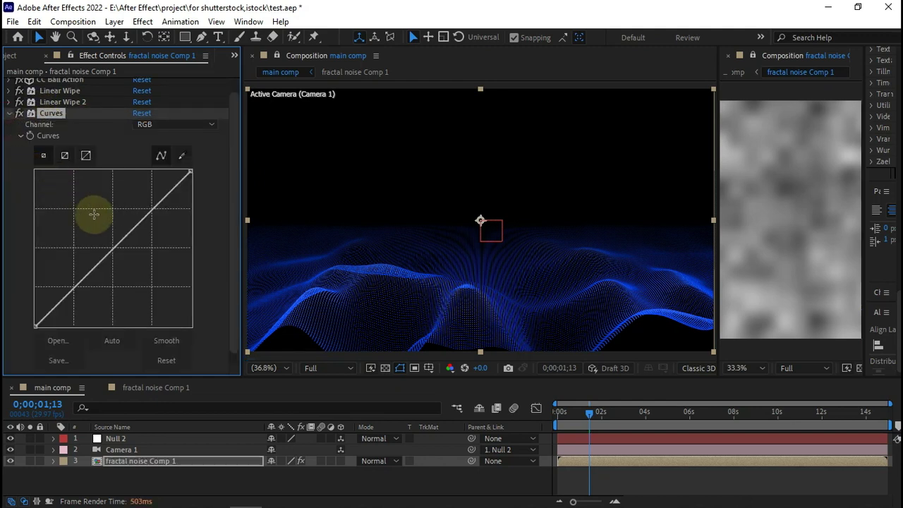
left_click_drag(150, 208, 142, 193)
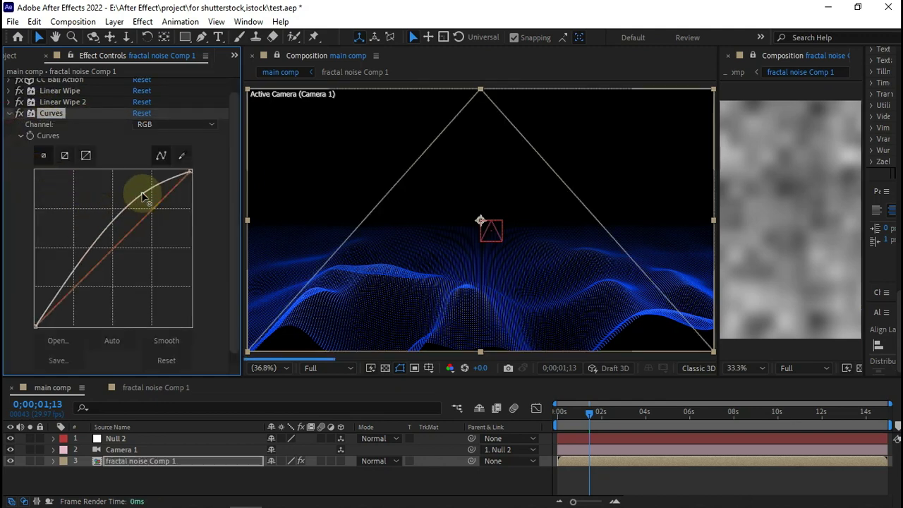
left_click(83, 284)
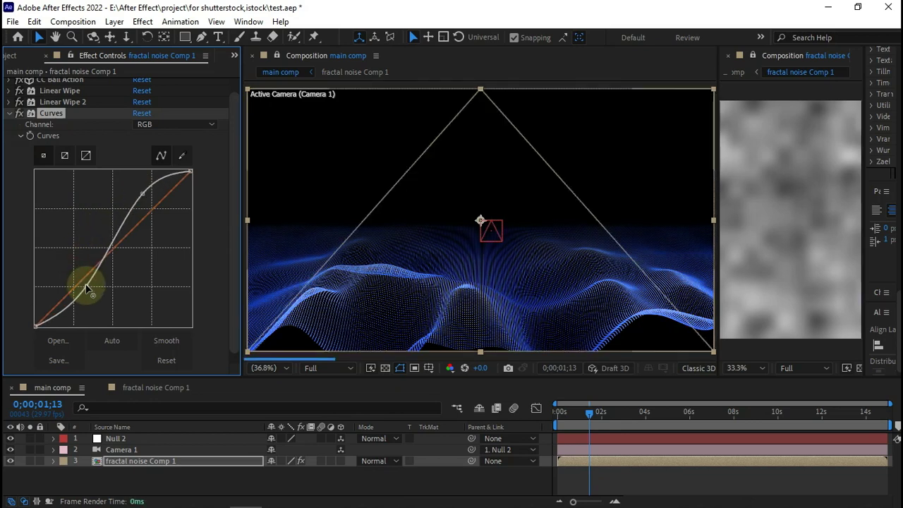
scroll(492, 322, "up", 5)
scroll(492, 322, "down", 4)
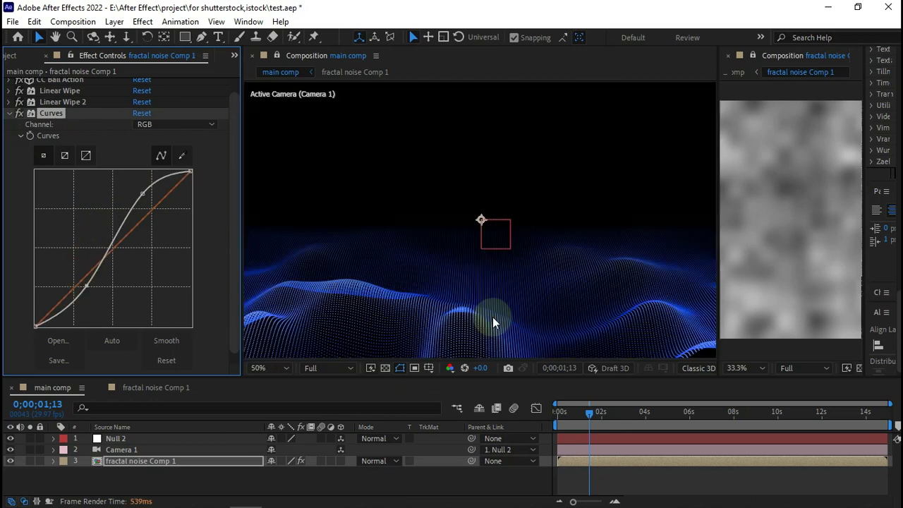
Add Glow to fractal noise Comp 1 with threshold 47%, intensity 0.2 and radius 206
left_click(168, 457)
key("ctrl+space")
type("glow")
key("Return")
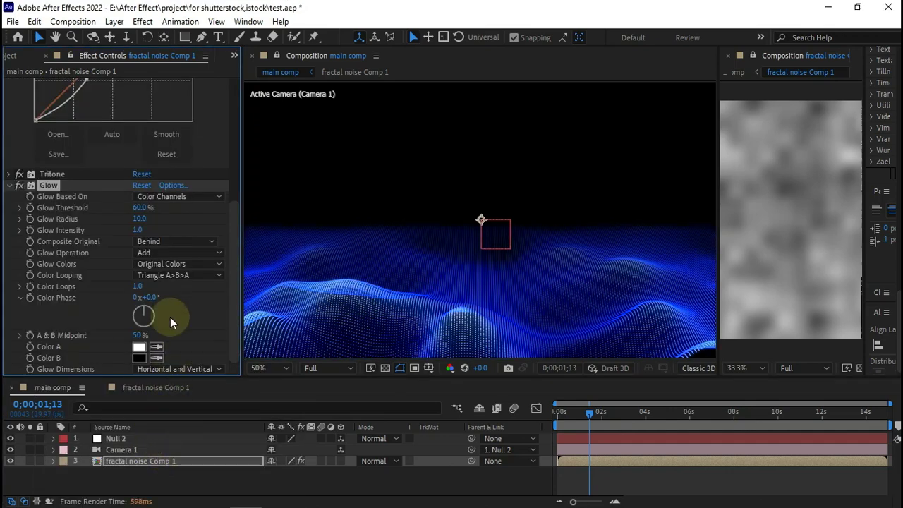
left_click(141, 208)
type("47")
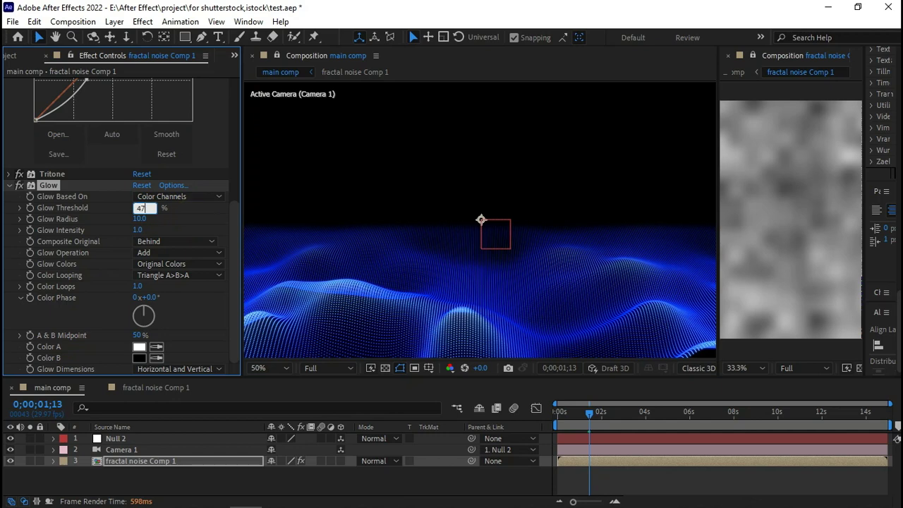
key("Tab")
key("Tab")
type("0.2")
key("Return")
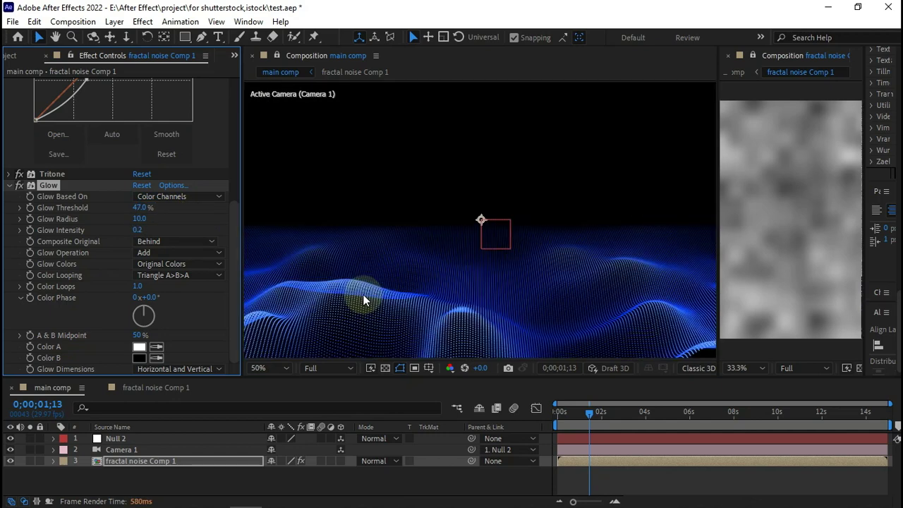
left_click_drag(139, 219, 264, 225)
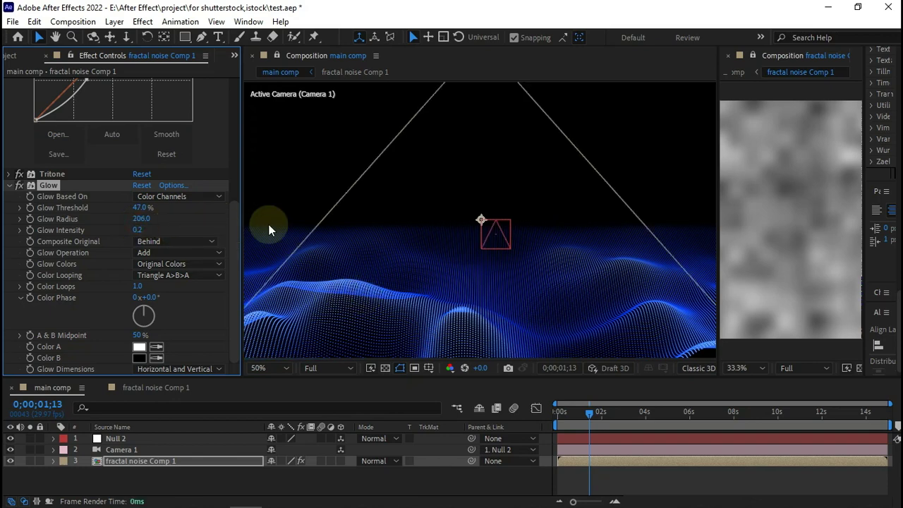
Duplicate the Glow and set the first Glow's radius to 150, checking frames around 3 and 11 seconds
key("ctrl+d")
scroll(106, 226, "up", 3)
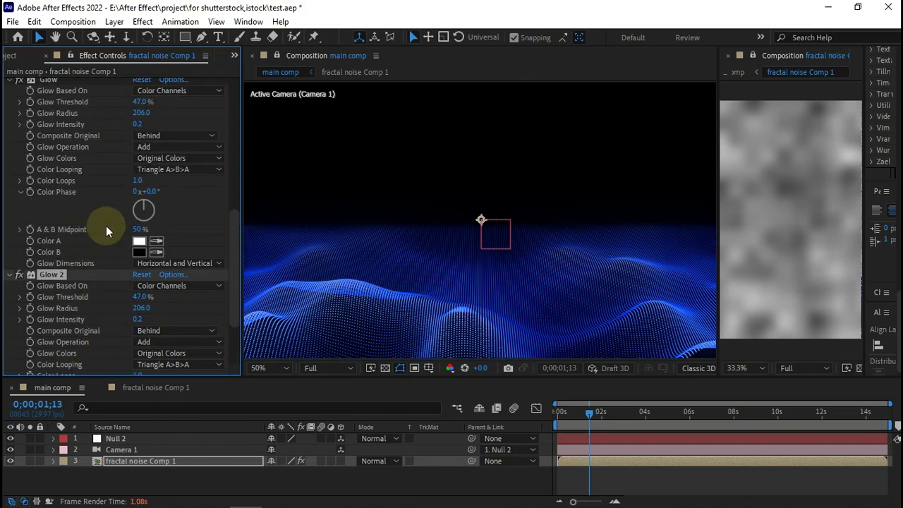
left_click(142, 143)
type("10")
key("Return")
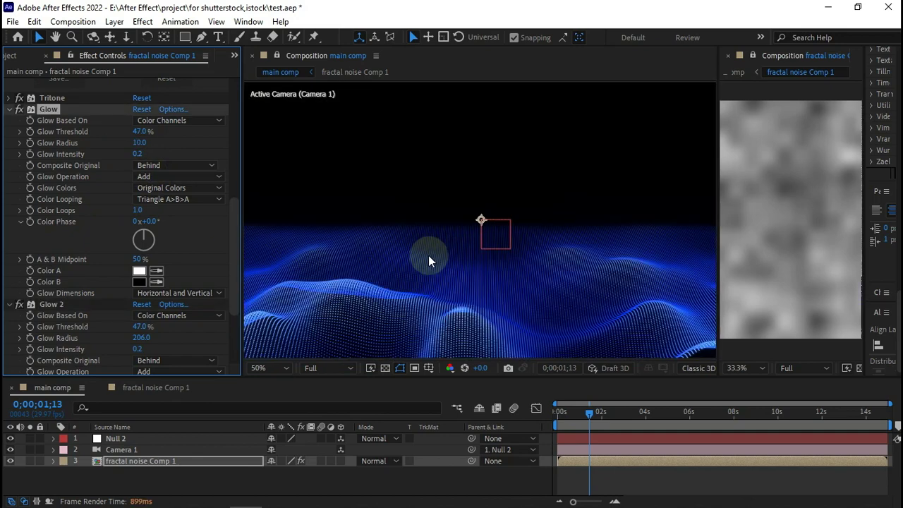
type("150")
key("Return")
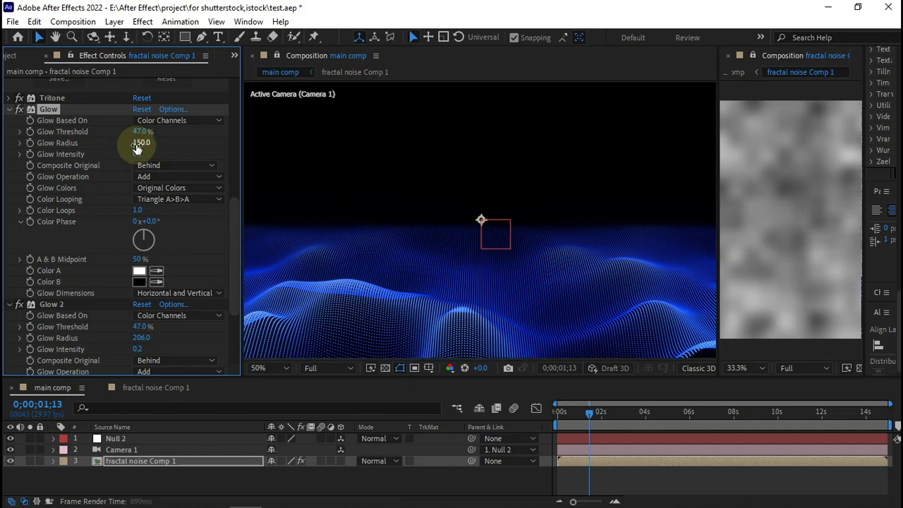
left_click(635, 416)
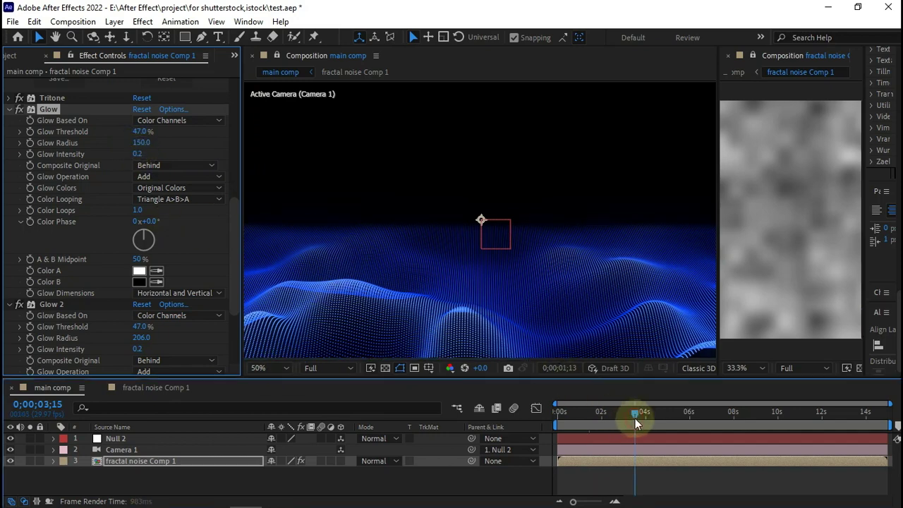
left_click(804, 416)
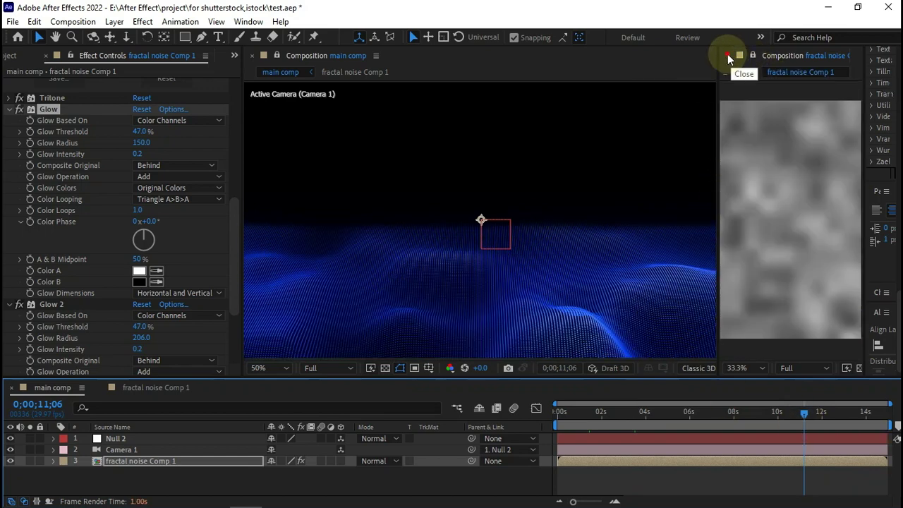
Duplicate the fractal noise Comp 1 layer and set its CC Ball Action Twist Angle to -30
left_click(728, 54)
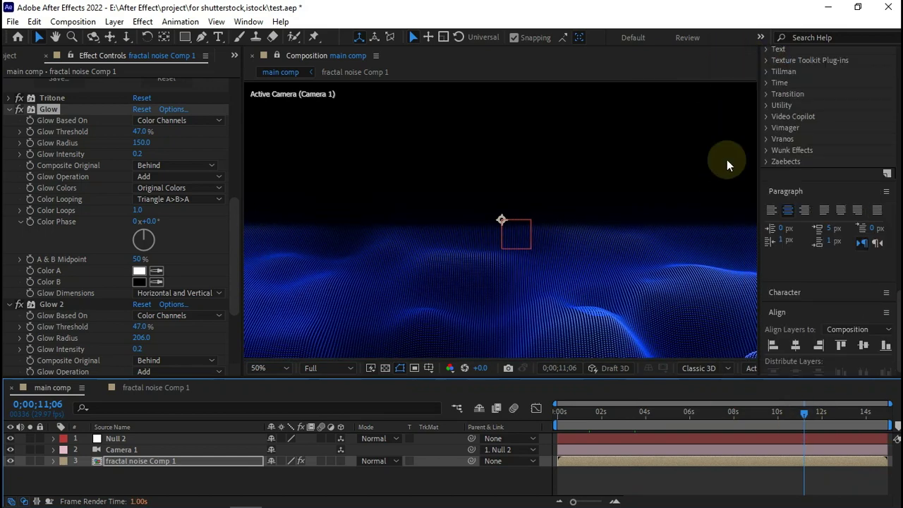
left_click(149, 461)
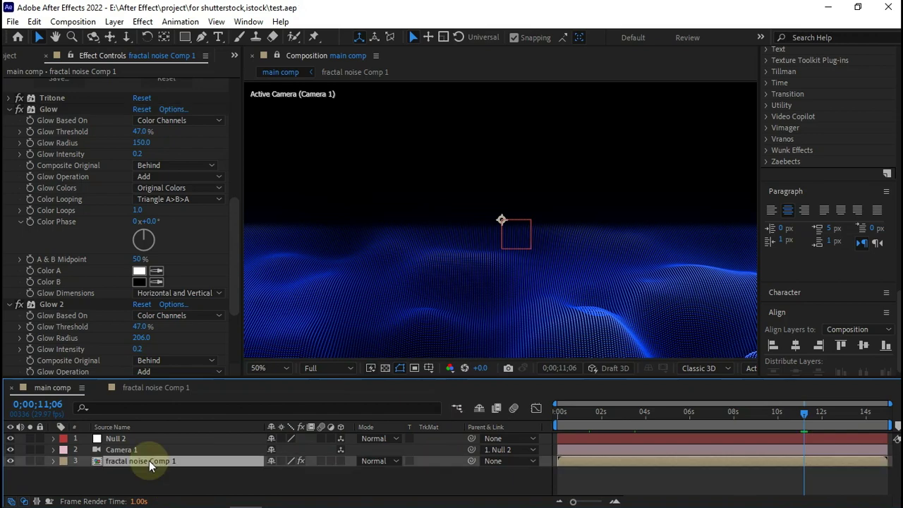
key("ctrl+d")
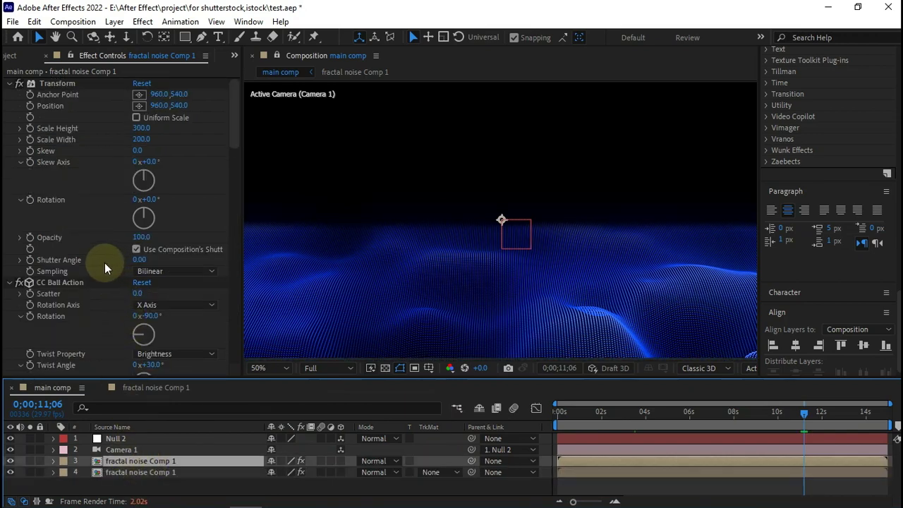
scroll(80, 292, "down", 3)
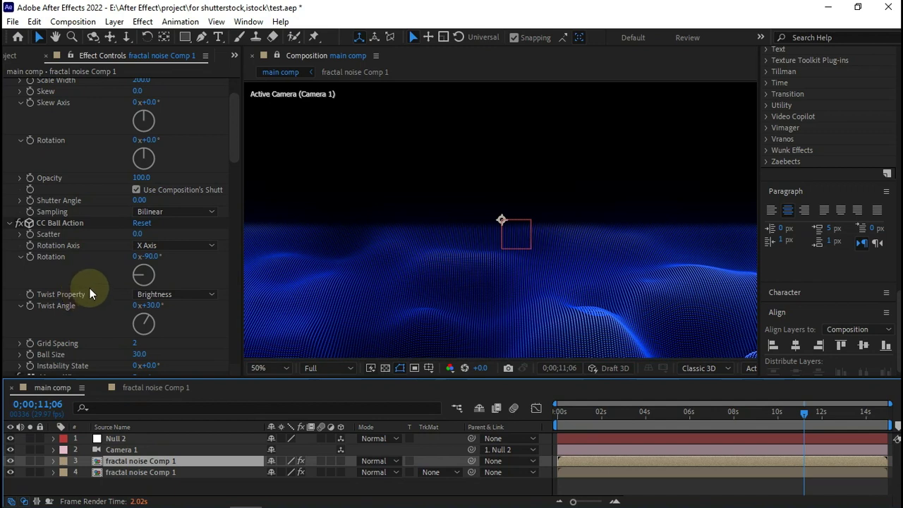
left_click(150, 306)
type("-30")
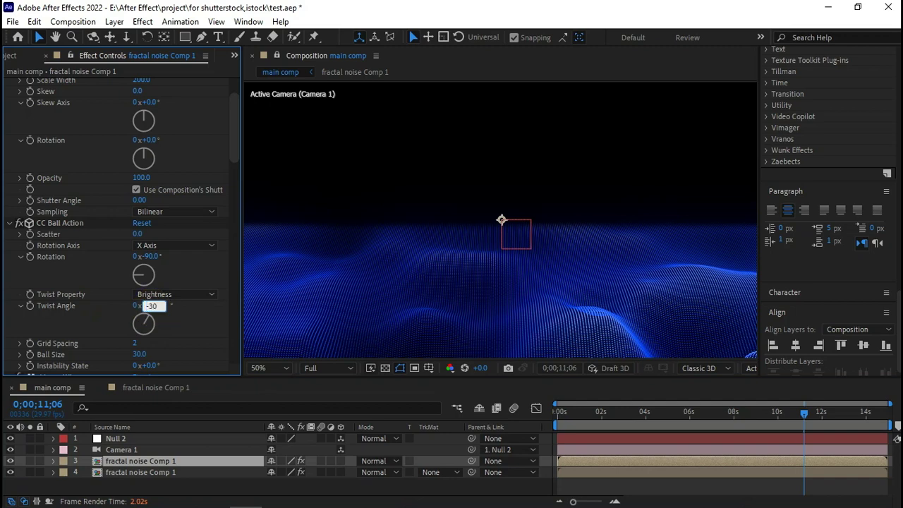
left_click(150, 312)
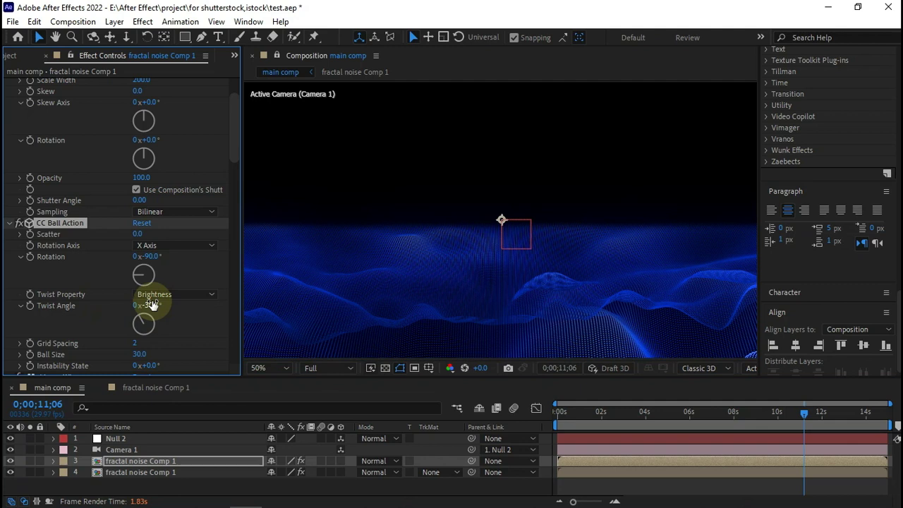
left_click_drag(151, 304, 145, 305)
Set the Linear Wipe and Linear Wipe 2 angles both to 0
scroll(93, 310, "down", 4)
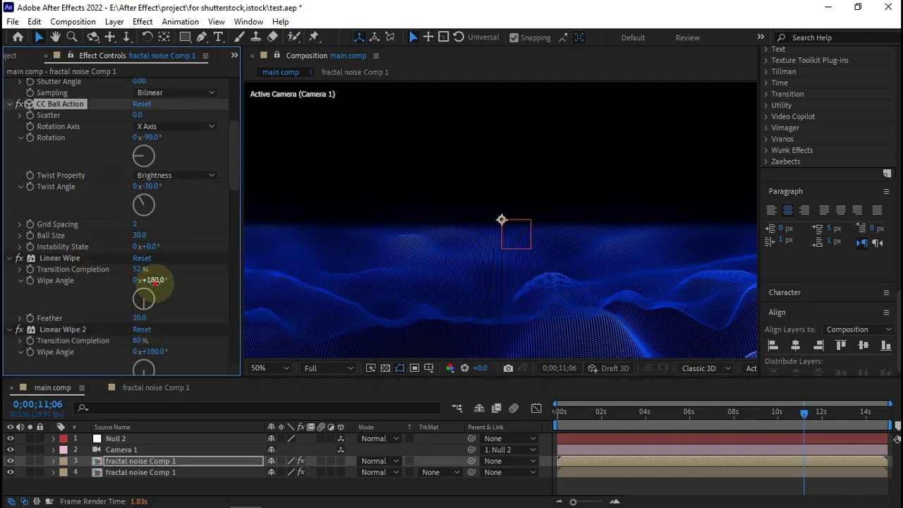
type("0")
left_click(156, 286)
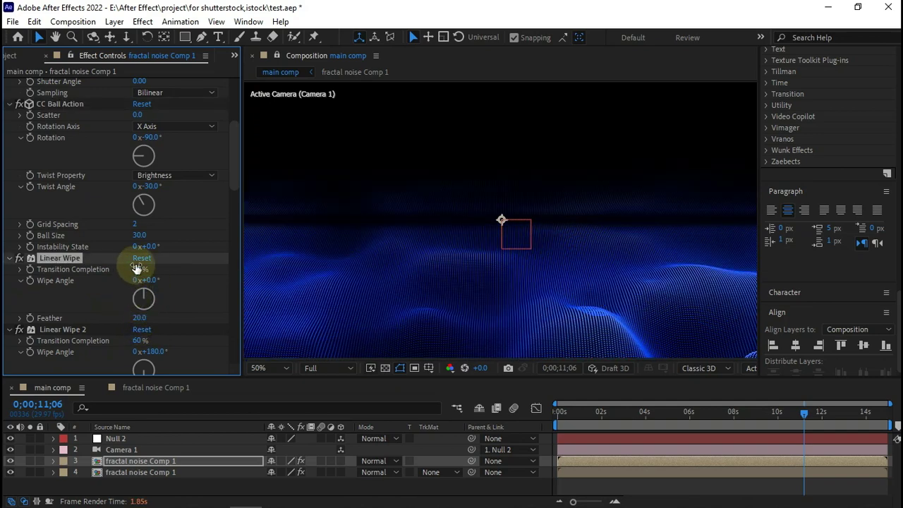
scroll(148, 343, "down", 2)
left_click(157, 321)
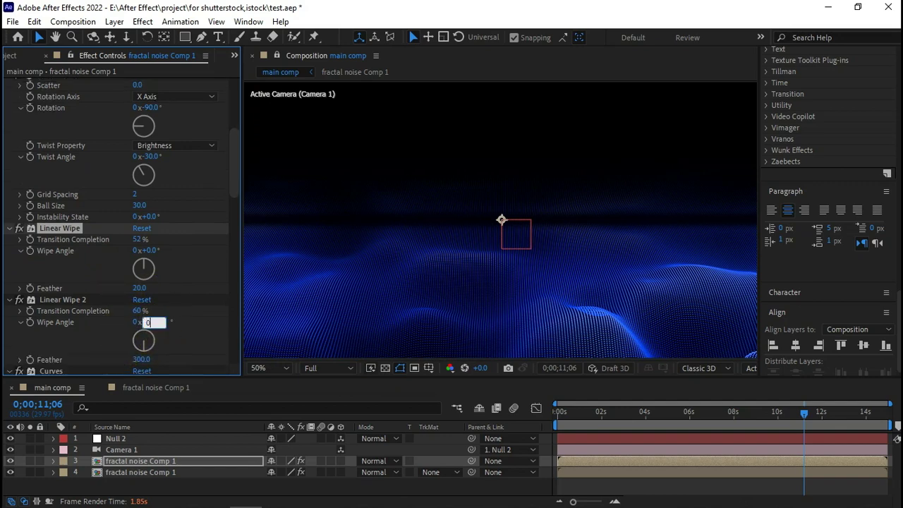
type("0")
key("Return")
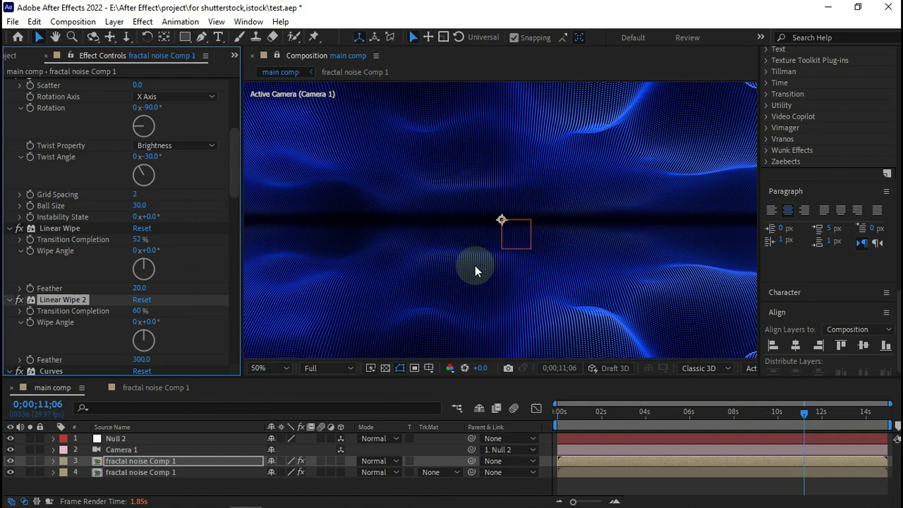
Fit the whole frame in the viewer and return to the first frame
left_click(285, 368)
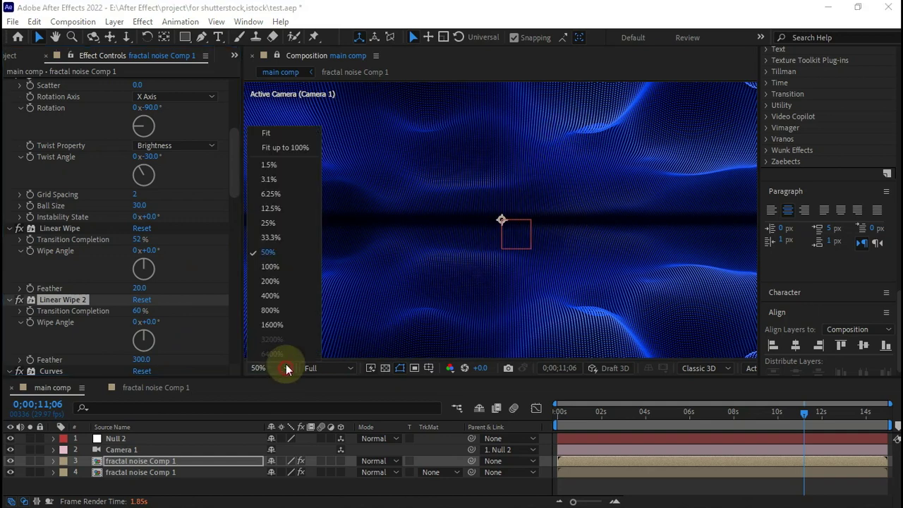
left_click(278, 135)
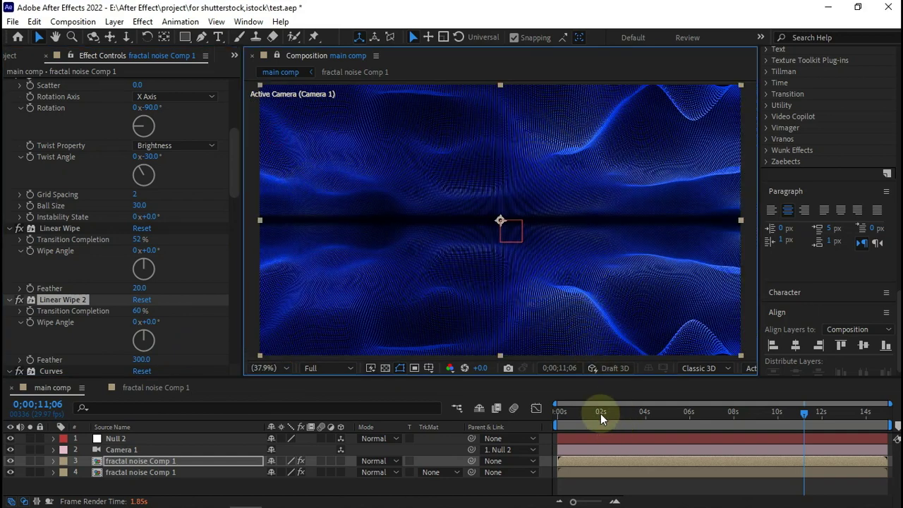
left_click(552, 419)
key("space")
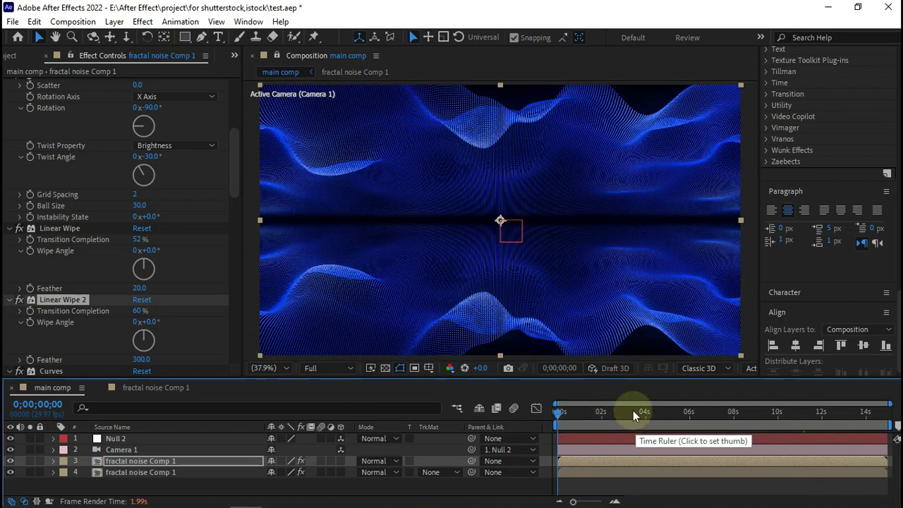
Dolly Camera 1 slightly toward the landscape with the Track Z Camera tool and preview at 4 seconds
left_click(115, 438)
left_click(120, 450)
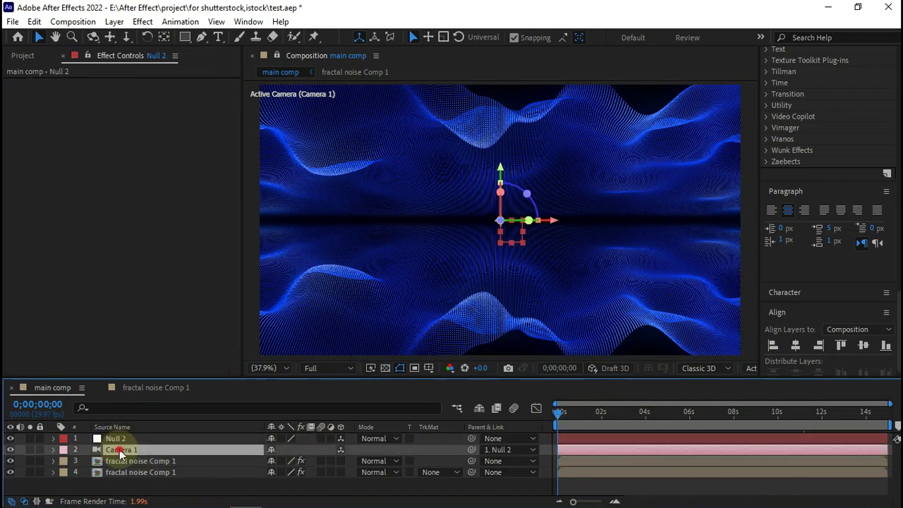
left_click(127, 38)
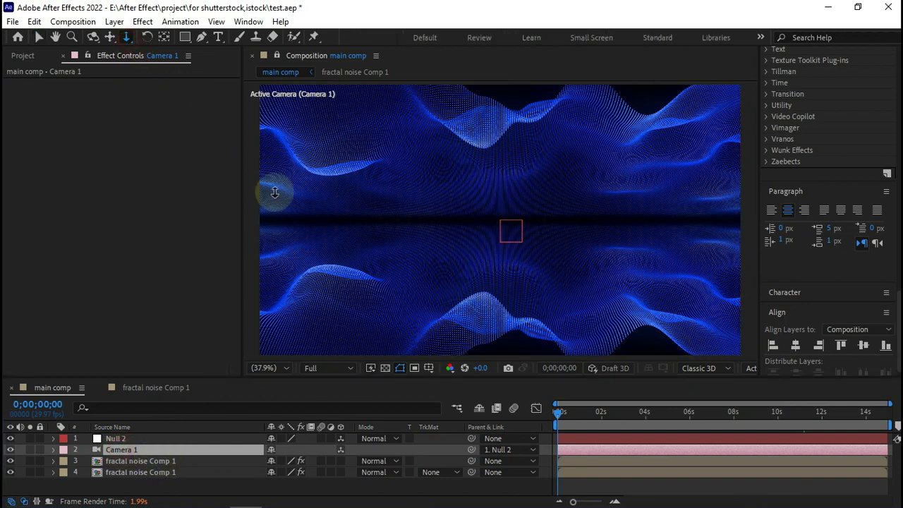
left_click_drag(373, 256, 376, 249)
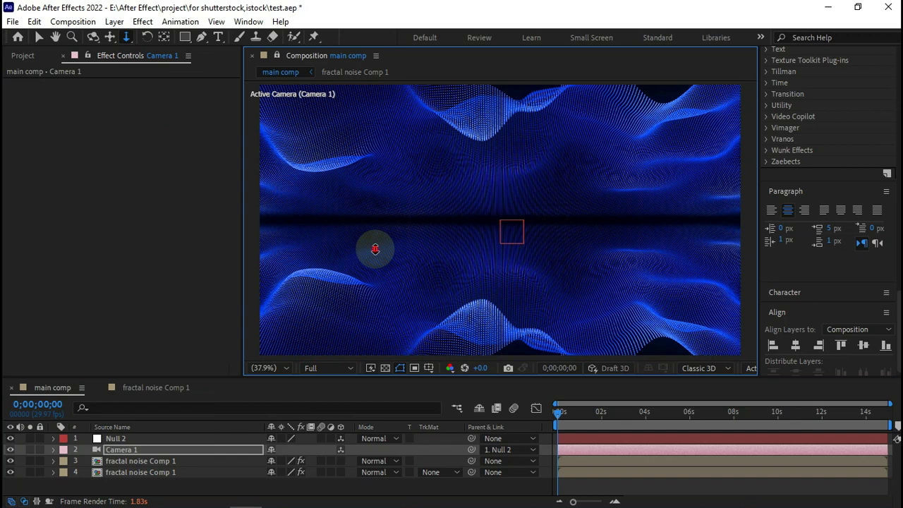
mouse_move(376, 249)
left_mouse_down()
mouse_move(371, 228)
mouse_move(403, 303)
mouse_move(399, 292)
left_mouse_up()
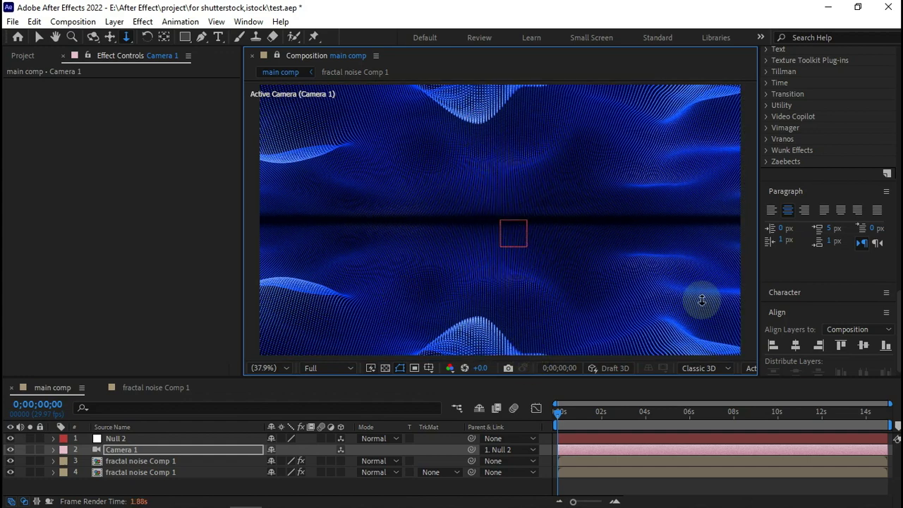
left_click(645, 414)
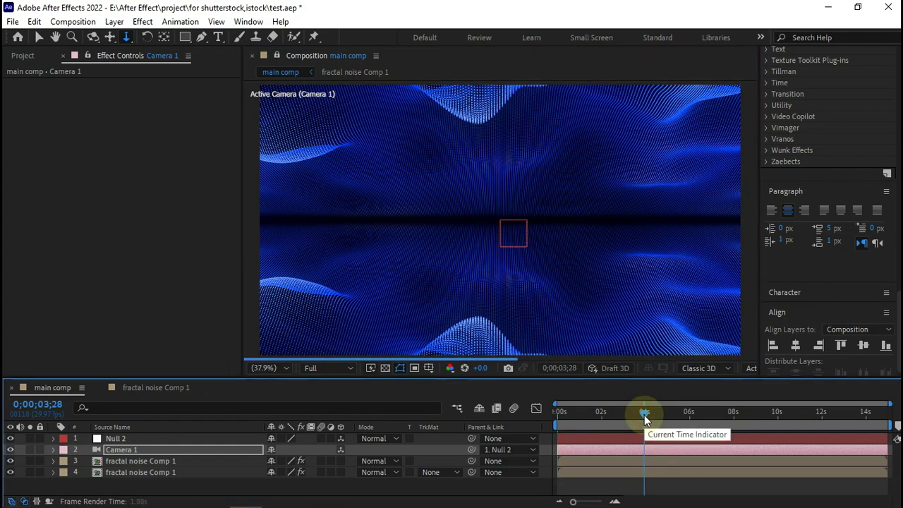
left_click(169, 389)
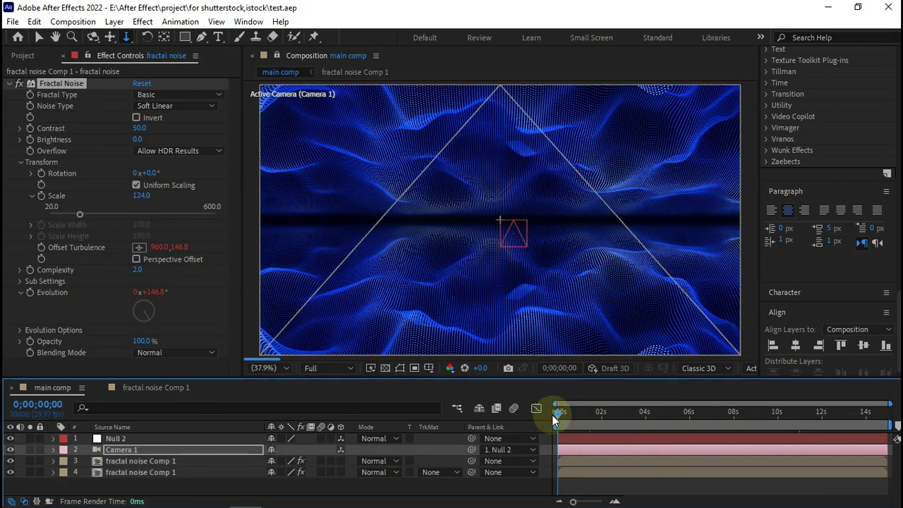
Expand Camera 1's Camera Options and turn Depth of Field On
right_click(117, 485)
left_click(332, 435)
left_click_drag(174, 378, 174, 350)
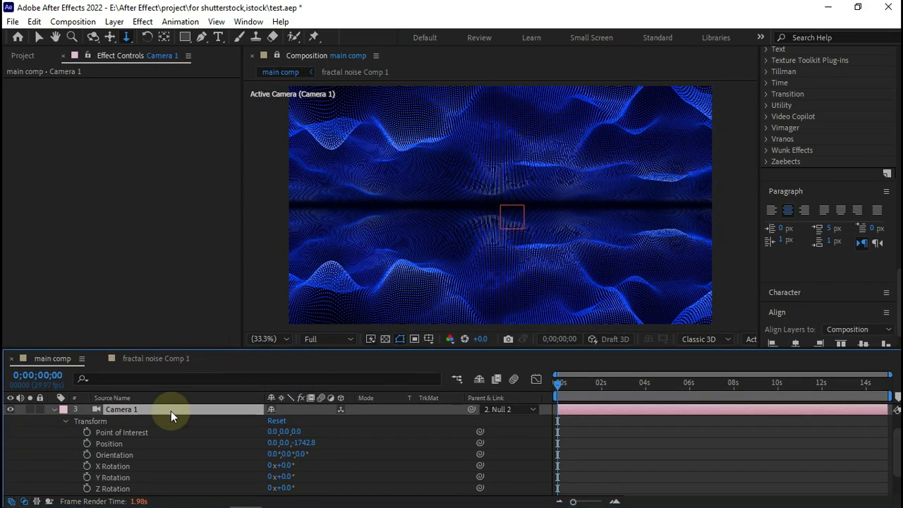
scroll(403, 285, "down", 1)
scroll(403, 285, "up", 2)
scroll(82, 452, "down", 2)
left_click(64, 468)
scroll(141, 445, "down", 2)
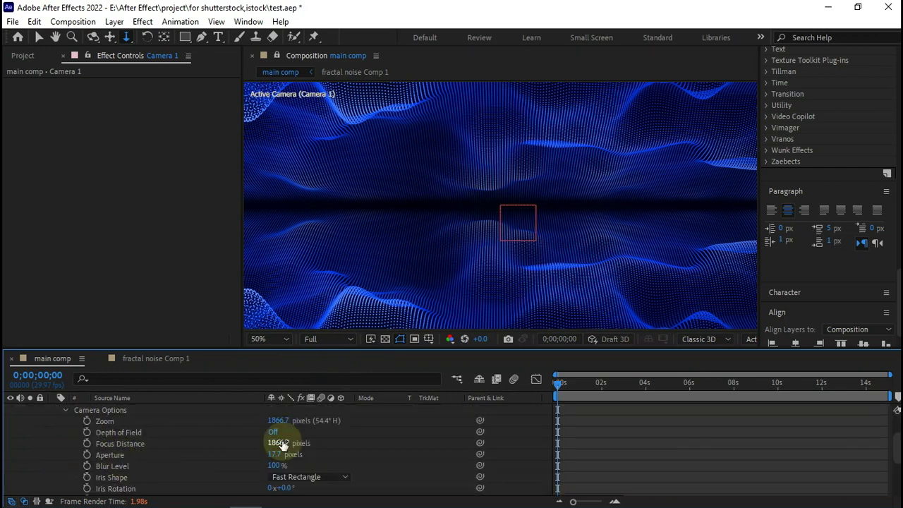
left_click(282, 433)
Set Focus Distance 2073.7, Aperture 81.7 and Blur Level 63%
left_click(259, 338)
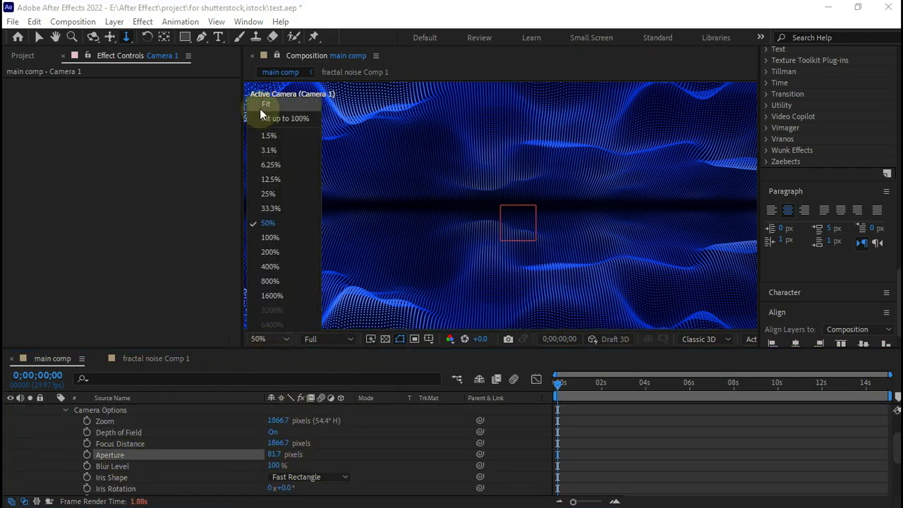
key("Escape")
left_click_drag(276, 444, 374, 449)
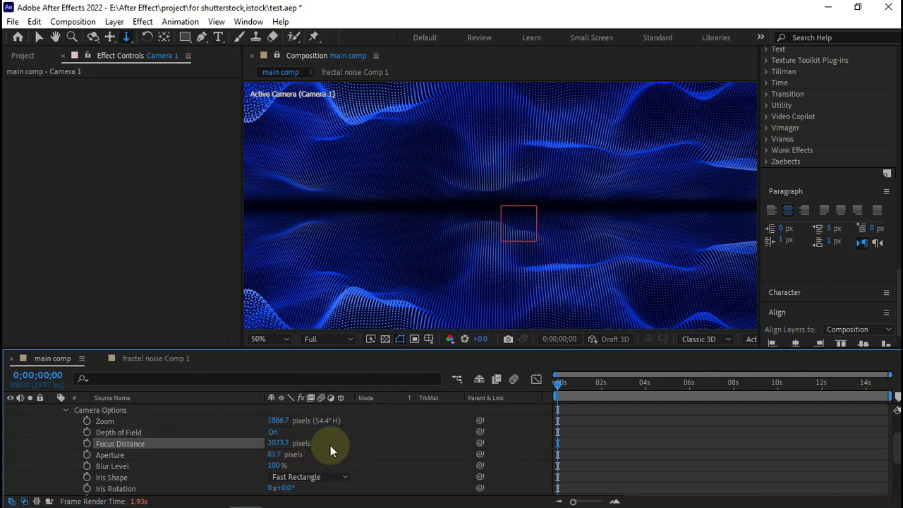
left_click_drag(274, 466, 259, 477)
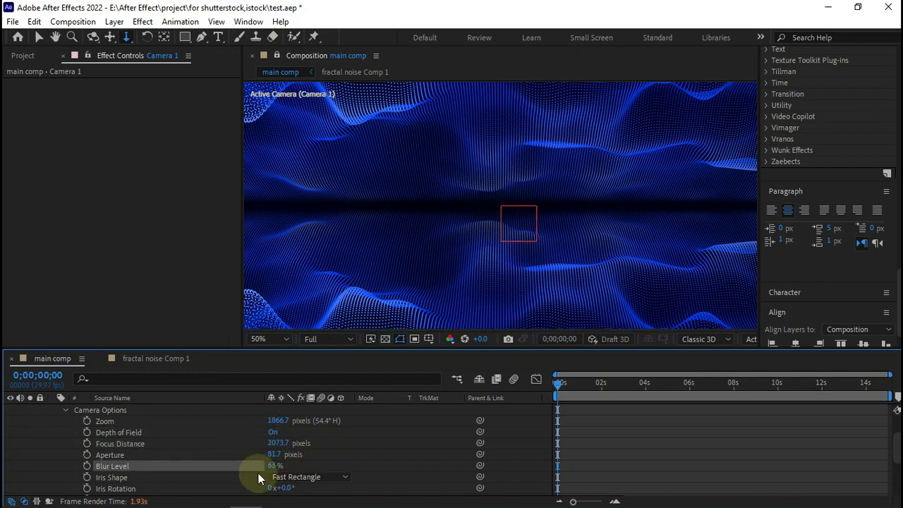